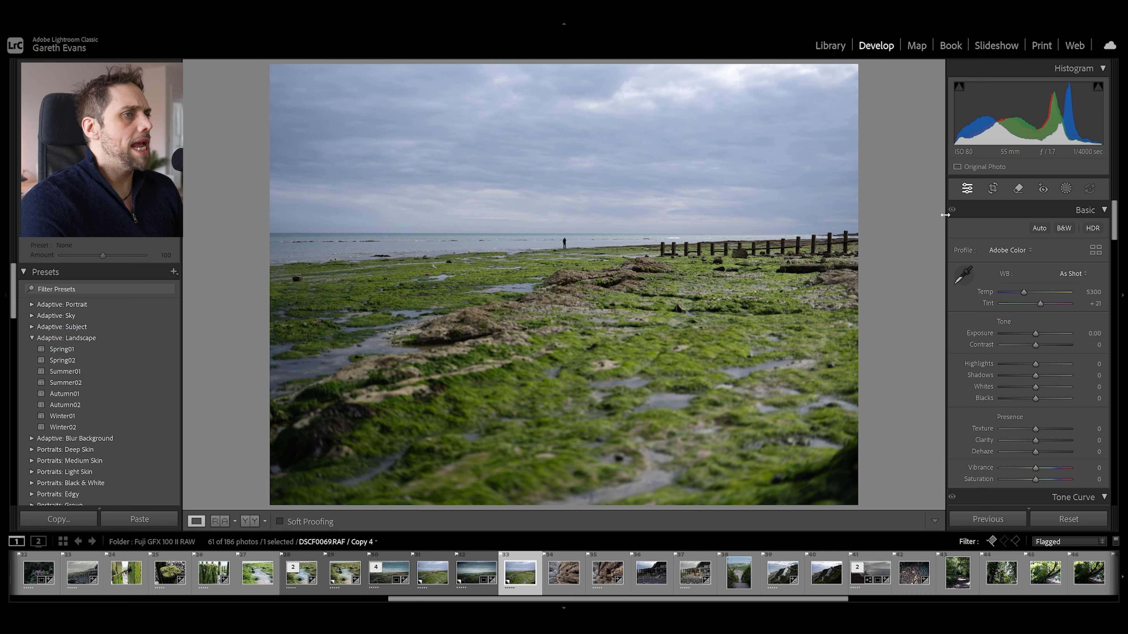
Crop the photo to a 16 x 9 aspect ratio, framing it to cut the upper sky and lower foreground
click(993, 189)
click(1073, 231)
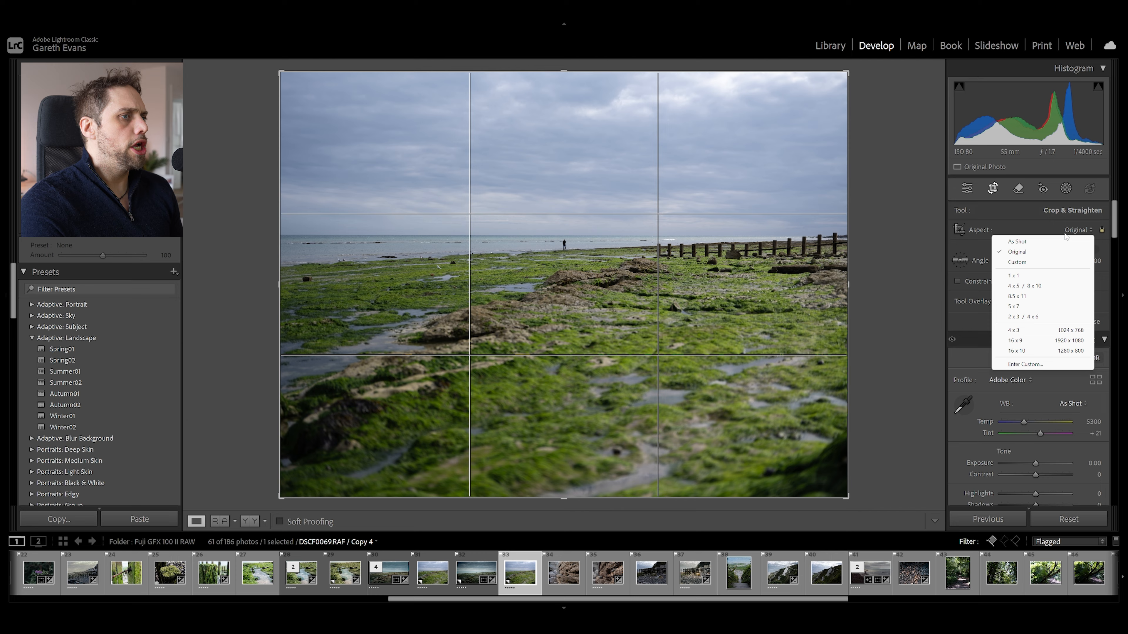
click(1040, 340)
drag(580, 290, 584, 316)
drag(564, 446, 564, 432)
drag(574, 390, 574, 378)
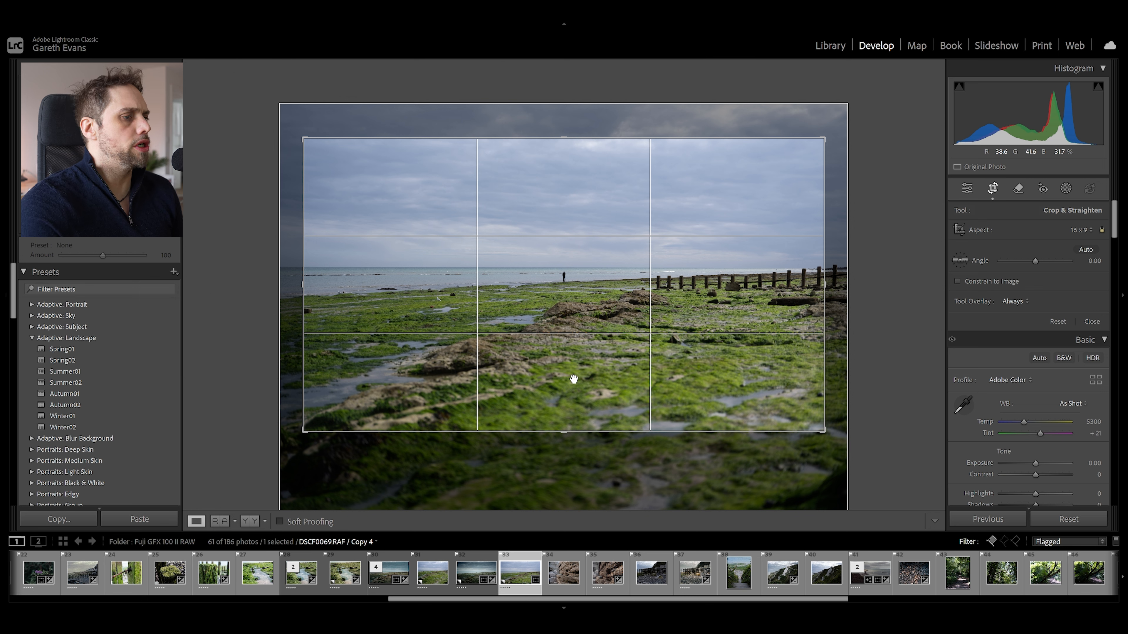
click(968, 188)
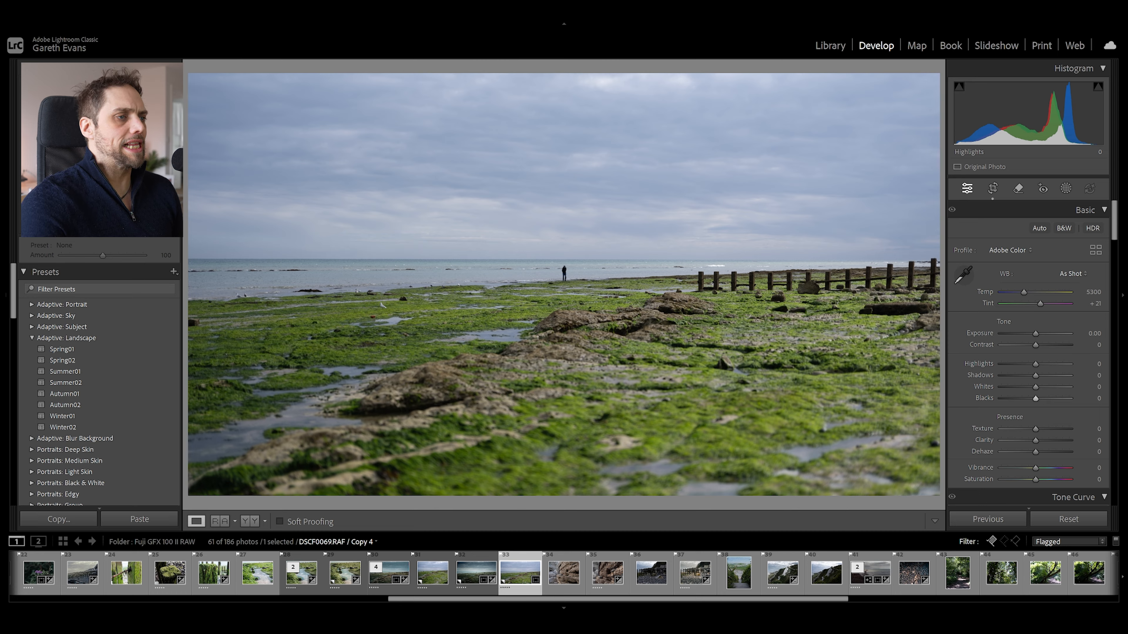
Set the global Contrast to +17, Highlights to −14, Shadows to −11, Blacks to −12, Texture to +10, Clarity to +14 and Saturation to −11
drag(1115, 223, 1115, 229)
drag(1035, 293, 1033, 348)
drag(1037, 388, 1041, 376)
drag(1038, 426, 1033, 427)
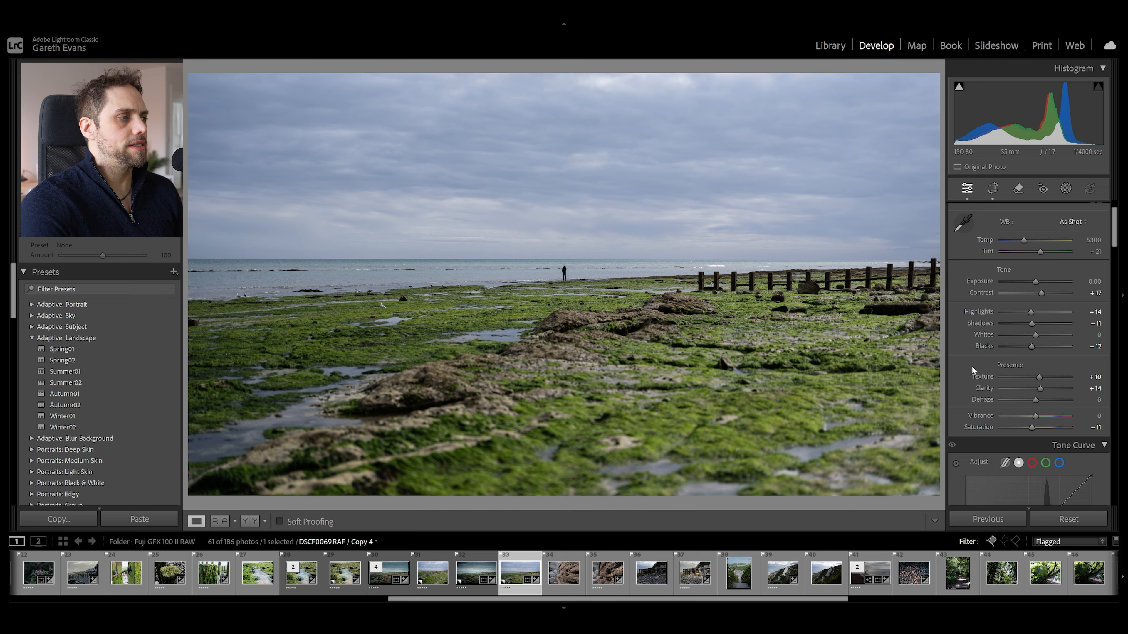
Shift the hues in the Color Mixer, setting Green to +15 and Yellow to −18
scroll(961, 372, down, 5)
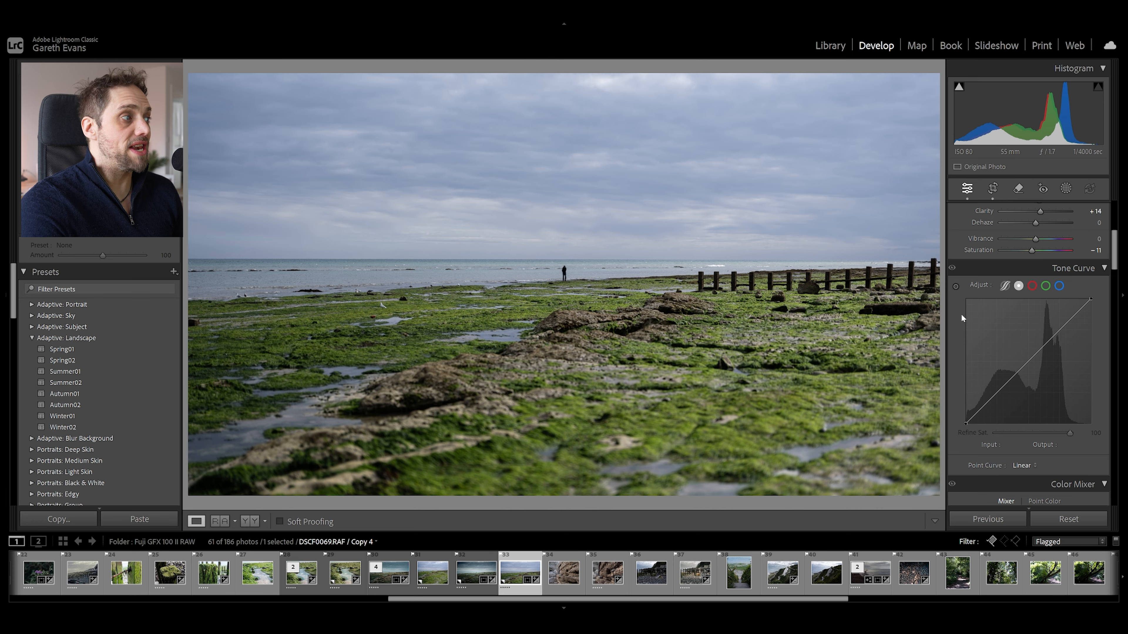
scroll(960, 313, down, 7)
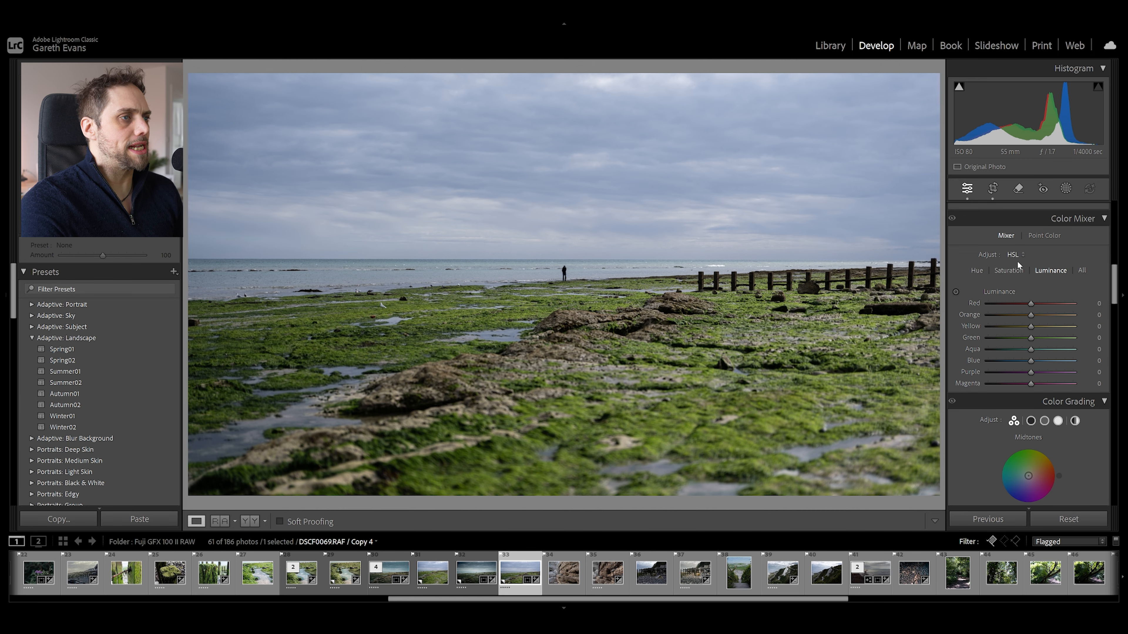
click(979, 271)
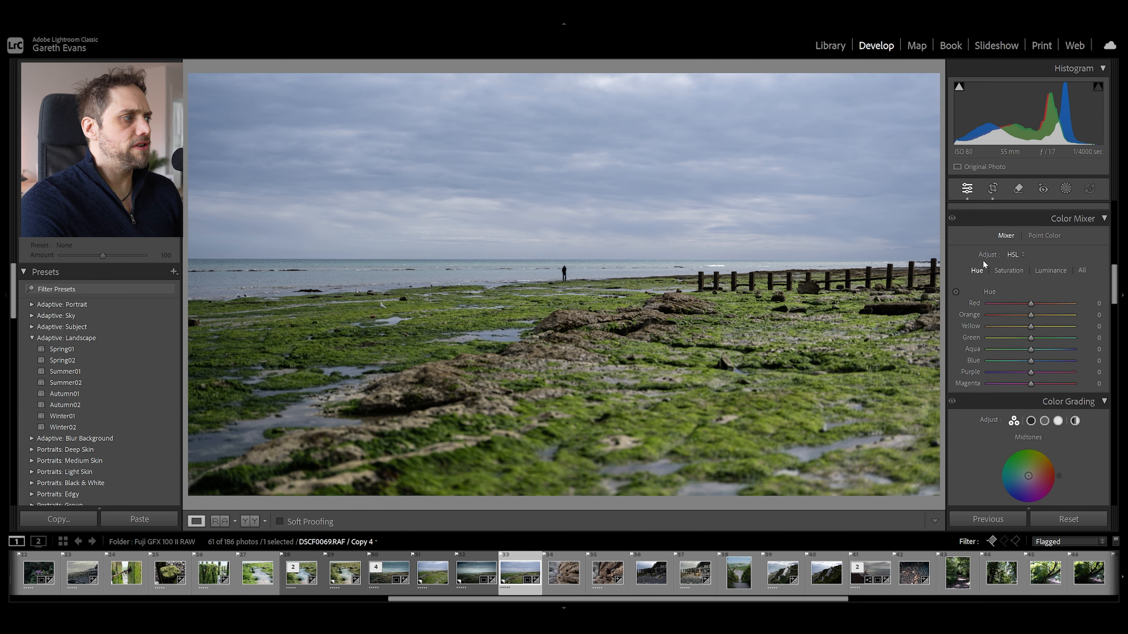
drag(1031, 340, 1038, 341)
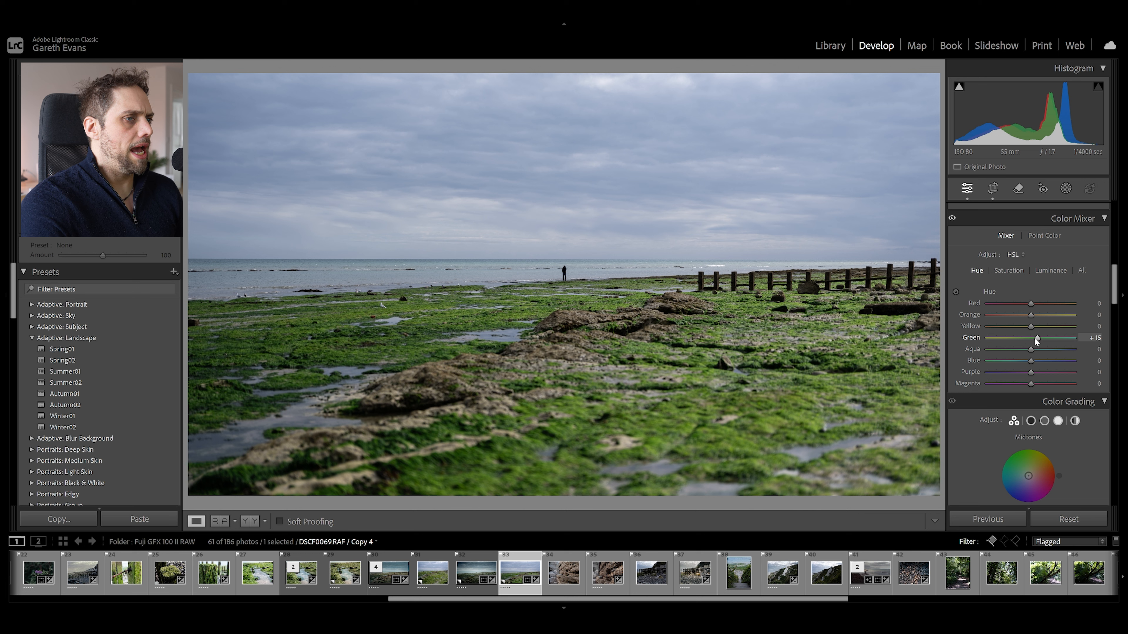
drag(1031, 328, 1022, 331)
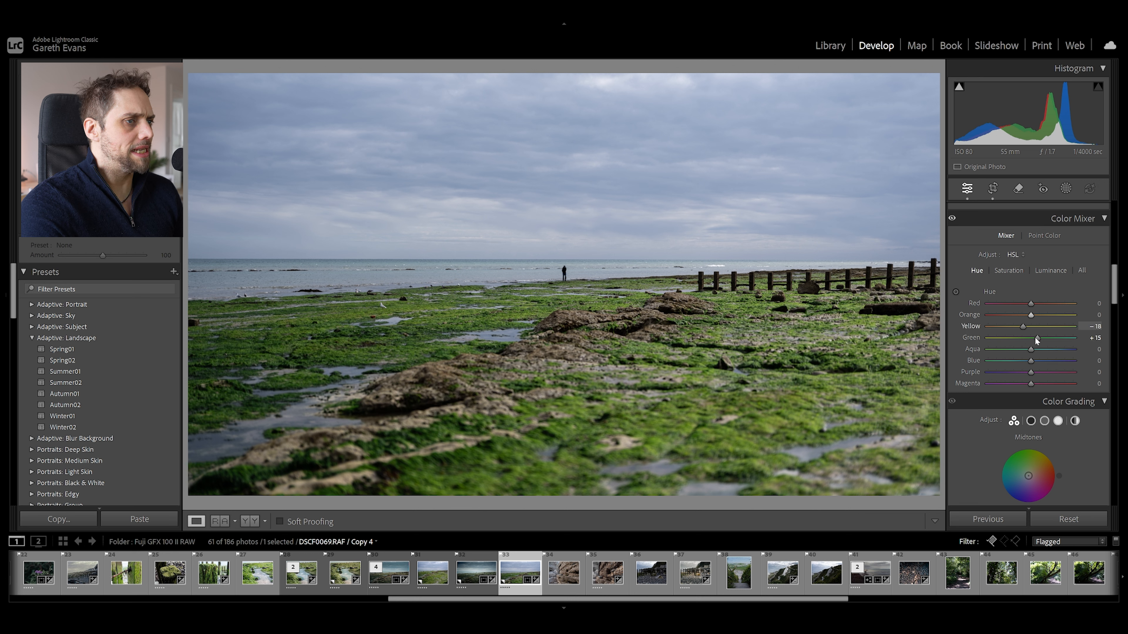
In the Color Mixer, set the saturation of Yellow to −34 and Green to −41, and the luminance of Green to −25
click(1010, 271)
mouse_move(1032, 337)
mouse_down()
mouse_move(1013, 337)
mouse_move(1023, 326)
mouse_up()
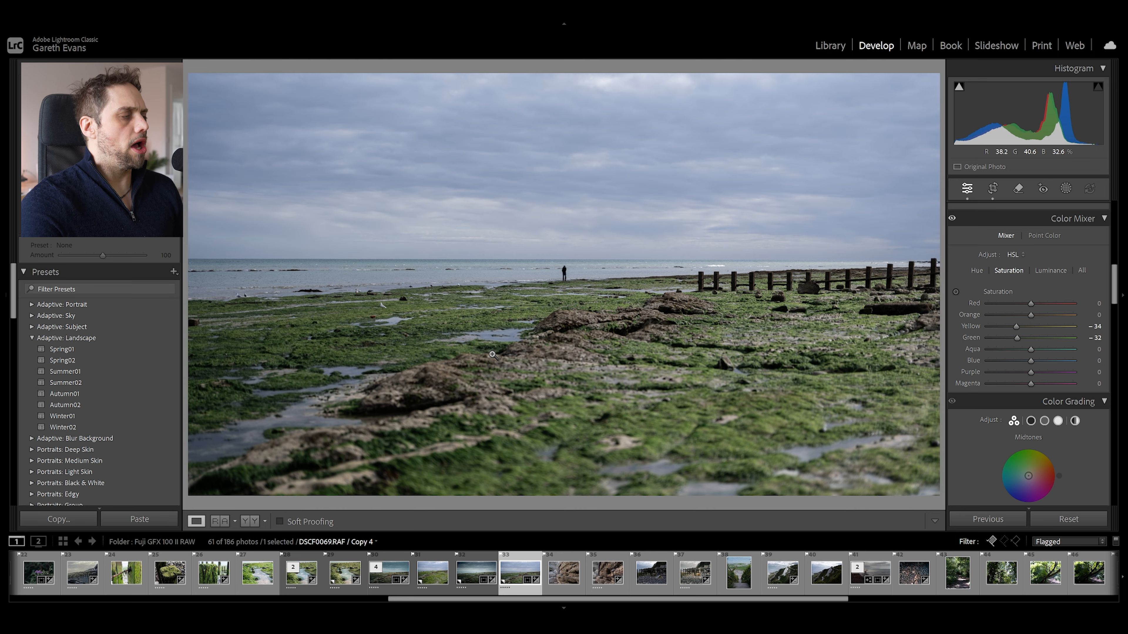
drag(1018, 339, 1013, 340)
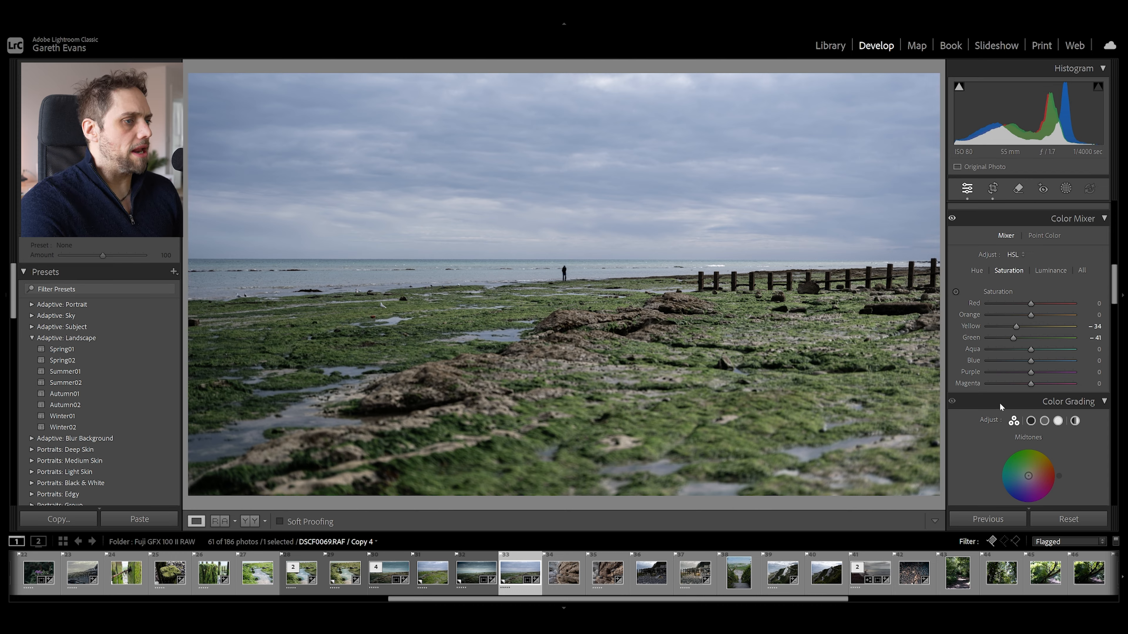
click(1051, 271)
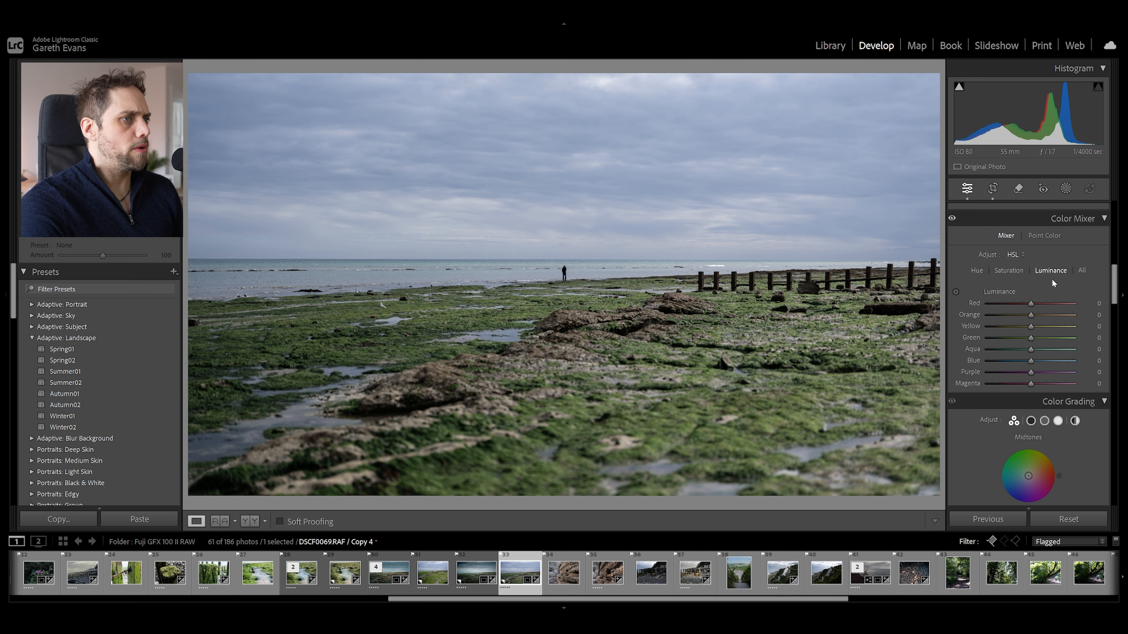
drag(1031, 339, 1020, 339)
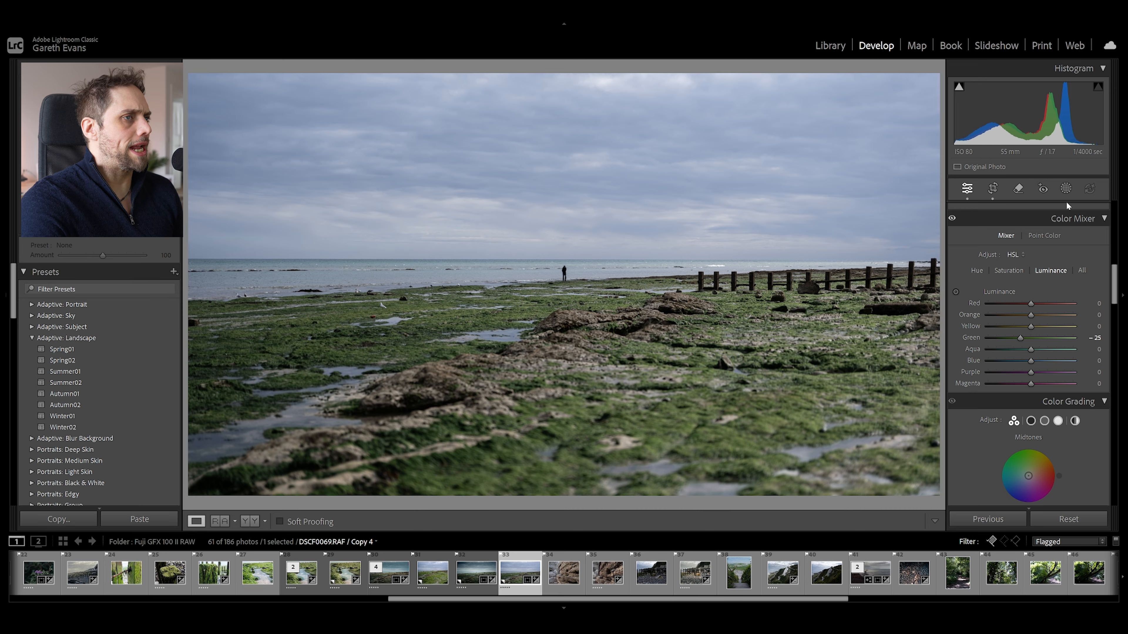
Add a linear gradient mask over the sky, running from the photo's upper edge down to just below the horizon
click(1065, 188)
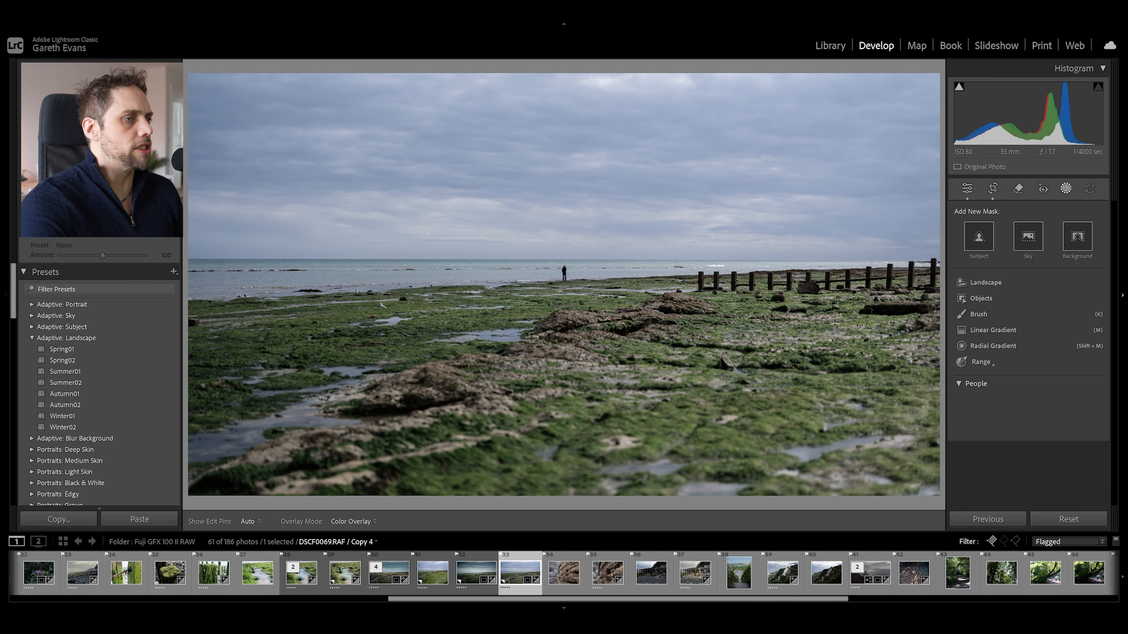
click(984, 332)
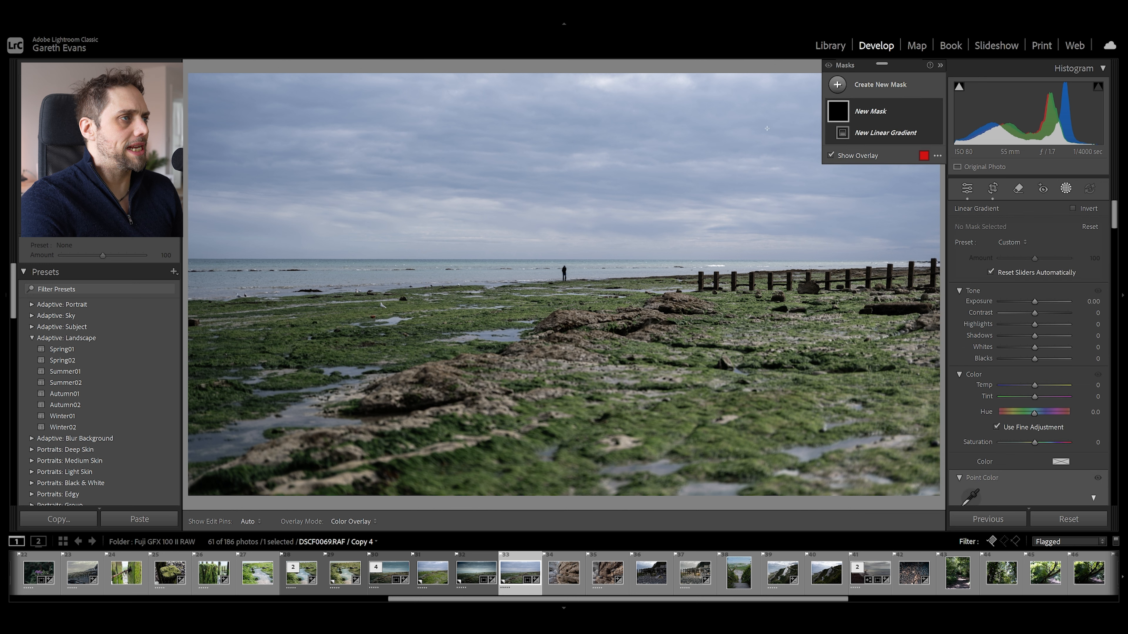
drag(573, 65, 570, 283)
Set the sky gradient's Exposure to −1.09, Saturation to −9 and Dehaze to 11
drag(1035, 302, 1025, 303)
drag(1035, 443, 1029, 442)
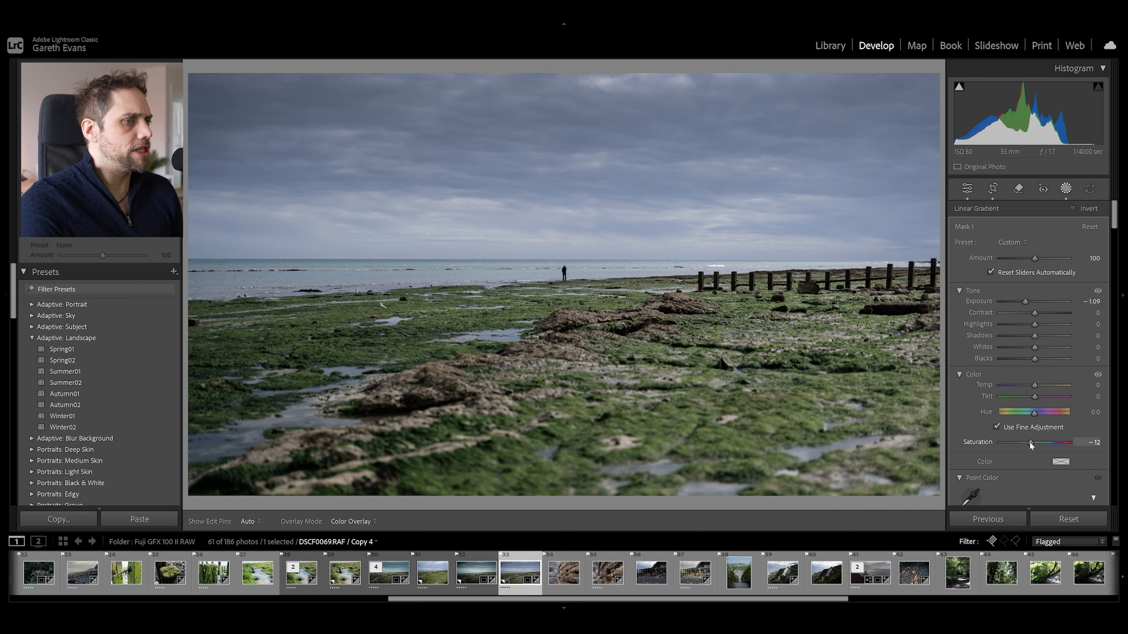
drag(1030, 443, 1031, 442)
scroll(964, 419, down, 5)
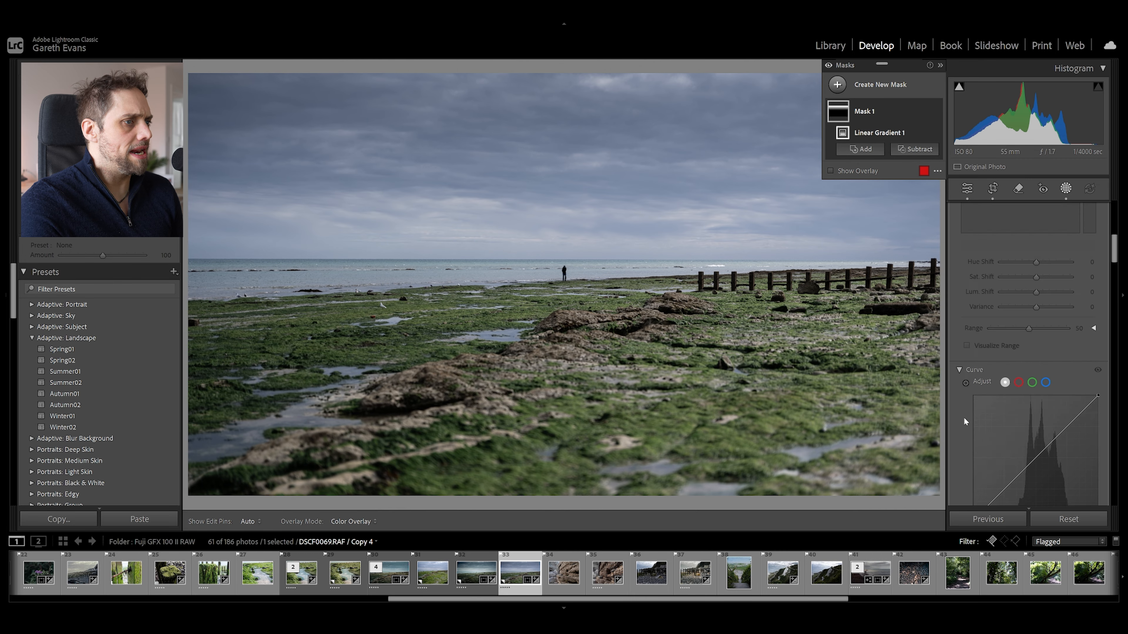
drag(1036, 422, 1041, 422)
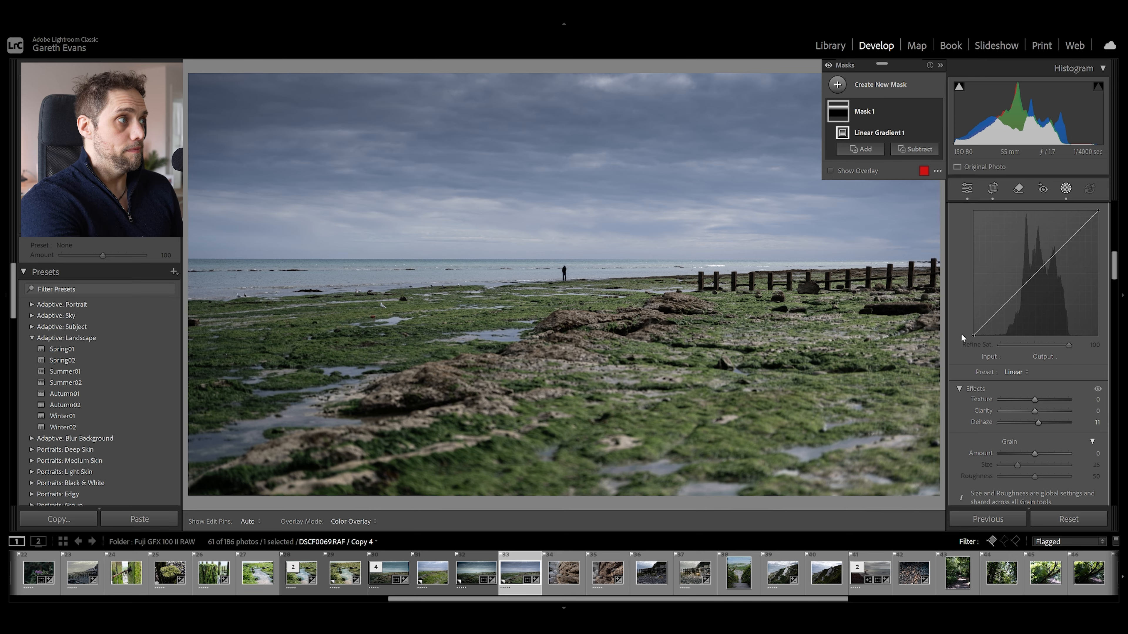
Add a linear gradient mask from the photo's lower edge up to the horizon and set its Exposure to −1.02
click(914, 88)
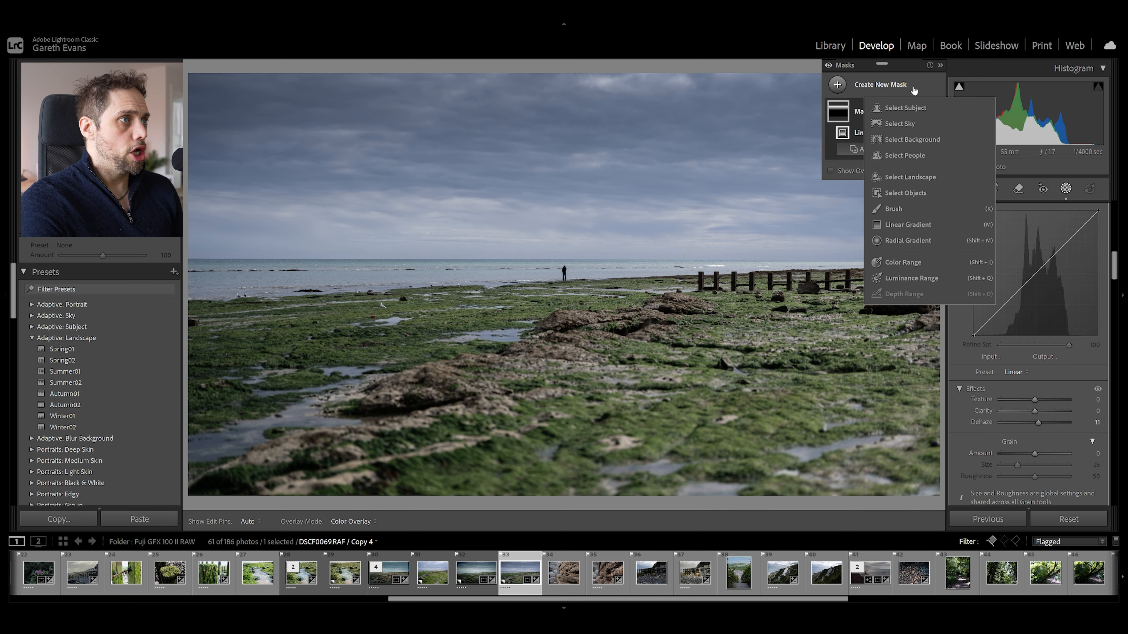
click(917, 224)
drag(561, 506, 563, 281)
drag(1035, 302, 1025, 302)
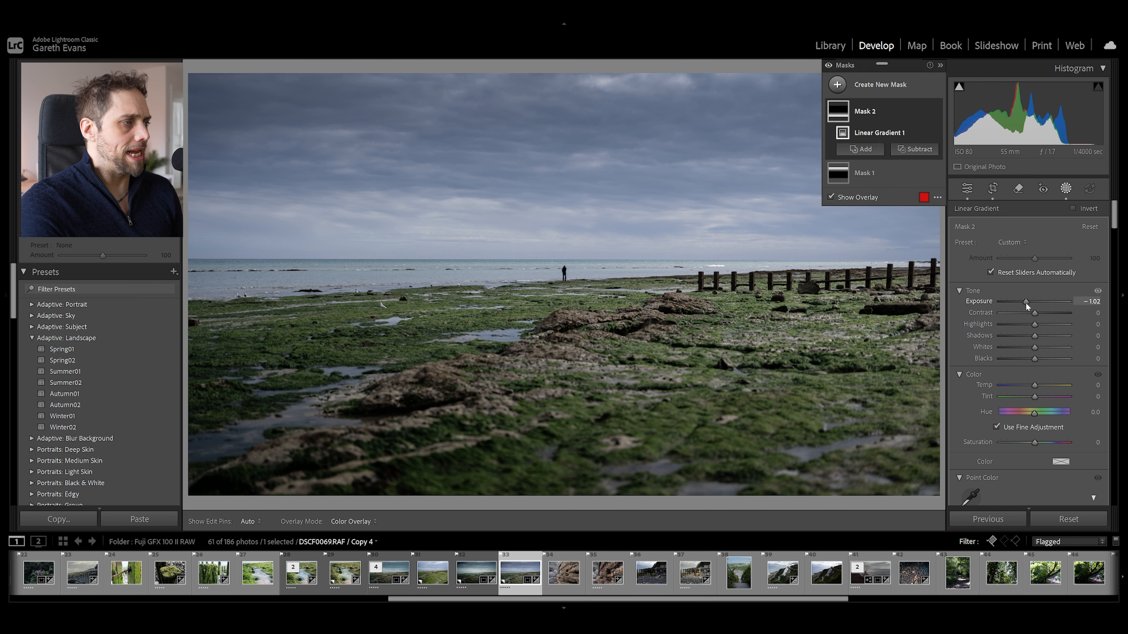
drag(560, 392, 562, 381)
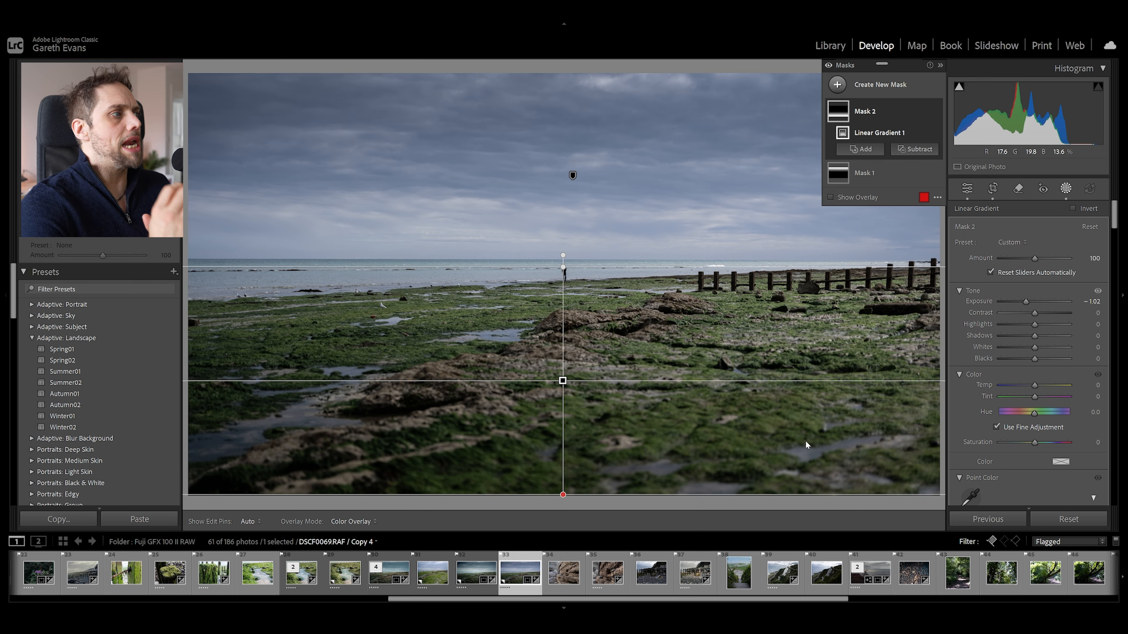
Add a wide, flat radial gradient mask along the horizon, centred on the standing figure
click(881, 87)
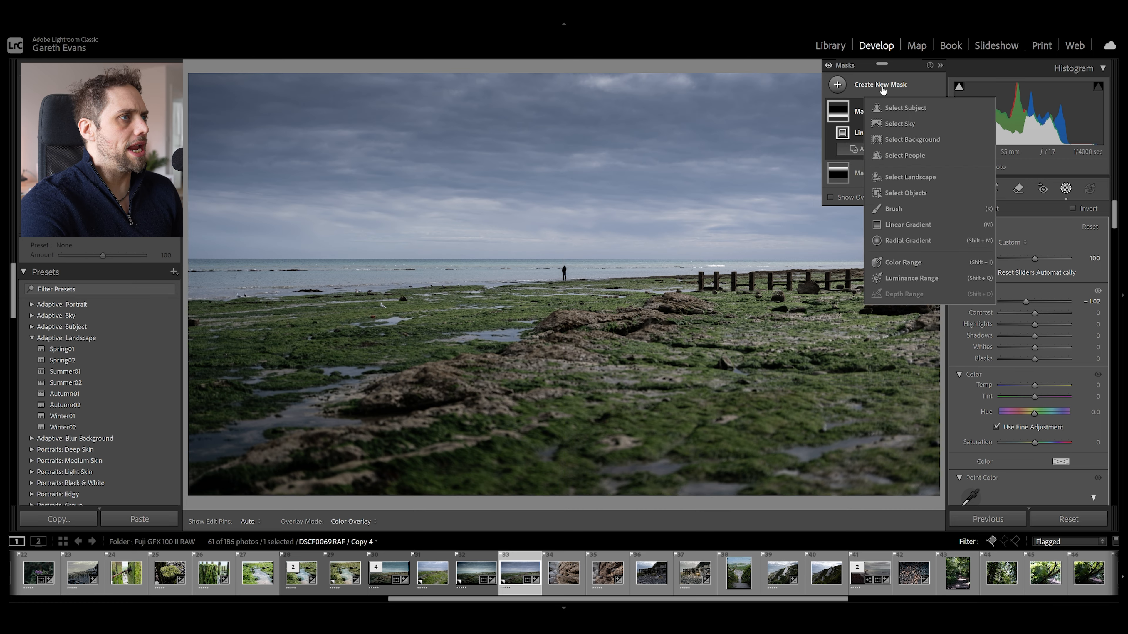
click(908, 244)
drag(491, 261, 989, 373)
drag(651, 302, 766, 289)
Set the radial gradient's Exposure to 0.46 and Dehaze to −19, and leave masking
drag(1034, 320, 1038, 320)
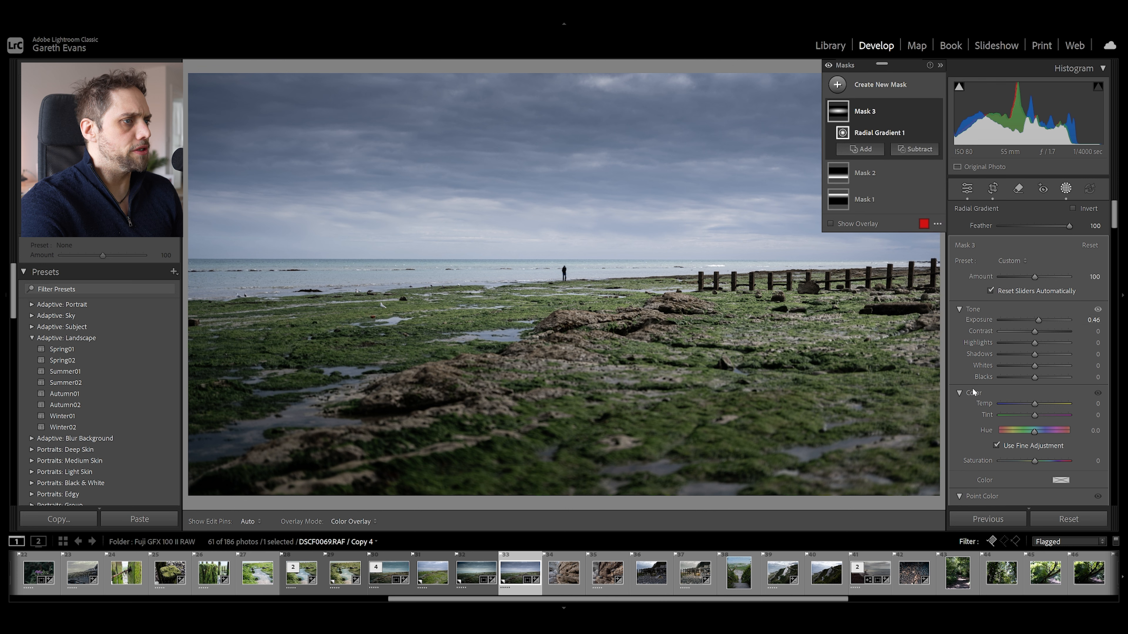
scroll(967, 375, down, 10)
drag(1032, 348, 1027, 350)
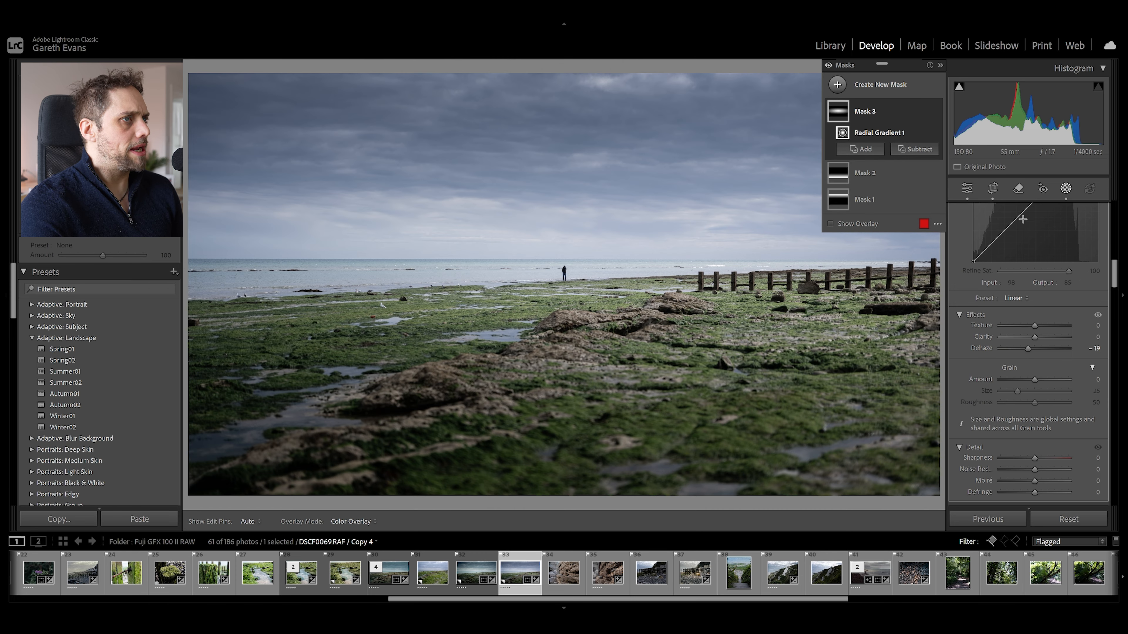
click(1066, 189)
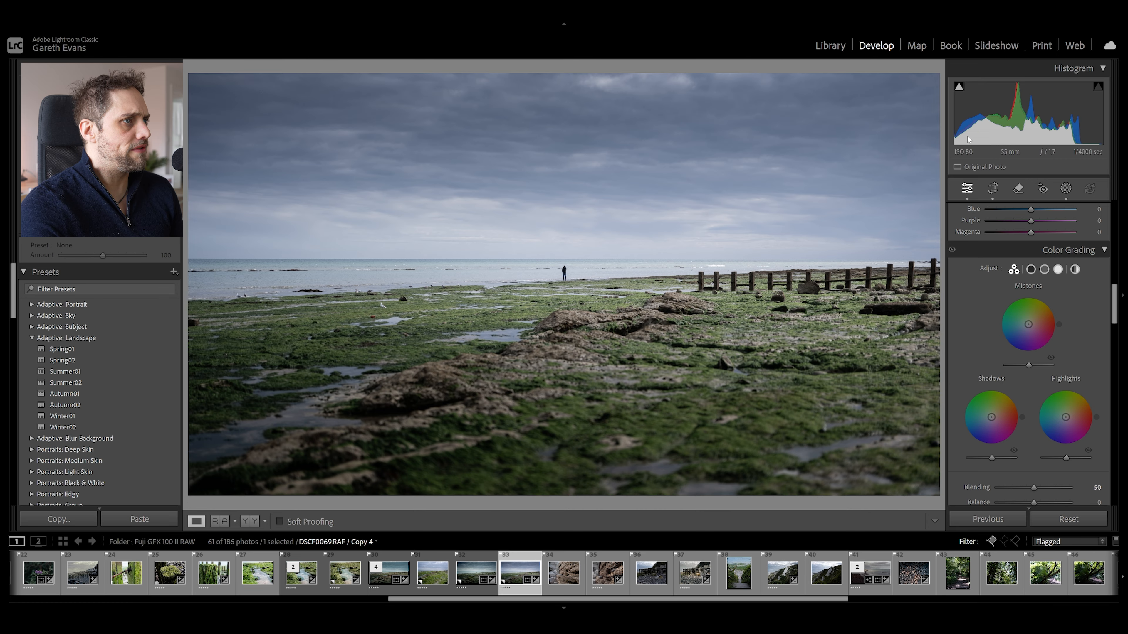
Add a diagonal linear gradient mask across the sky's upper-left corner, with Exposure −0.12 and Blacks −8
click(1066, 189)
click(861, 85)
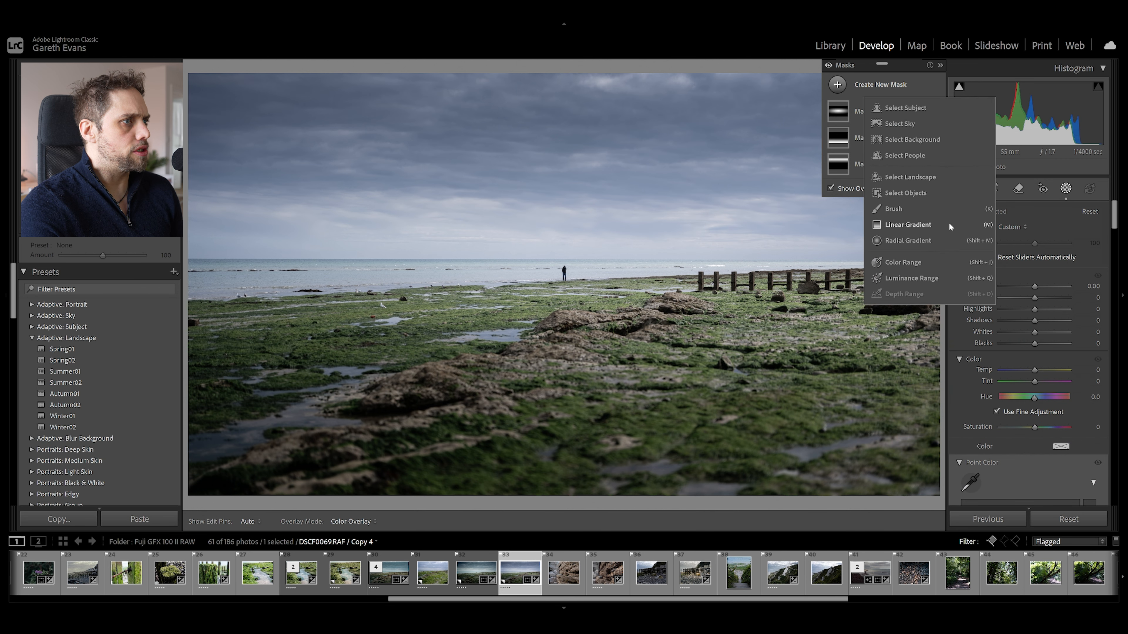
click(907, 225)
drag(190, 67, 281, 276)
drag(1034, 302, 1033, 301)
drag(1031, 361, 1029, 360)
drag(1032, 302, 1035, 304)
drag(245, 171, 310, 158)
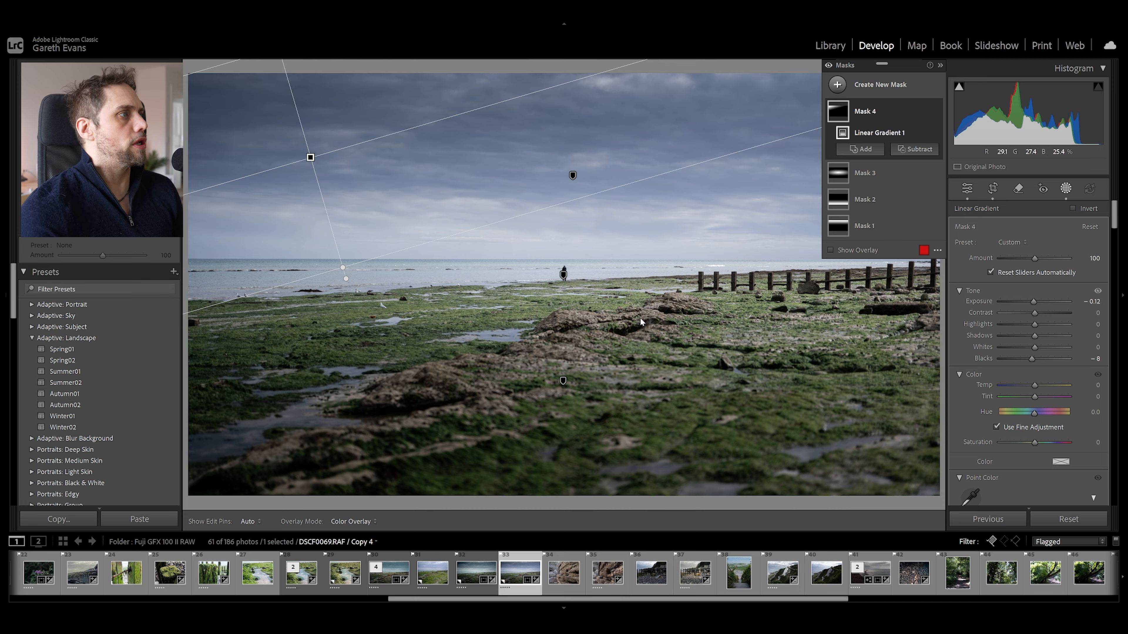
Refine the main sky gradient (Mask 1) with Contrast 13, Shadows −12, Blacks −16, Saturation −15, Temp 5 and Tint −10
click(882, 112)
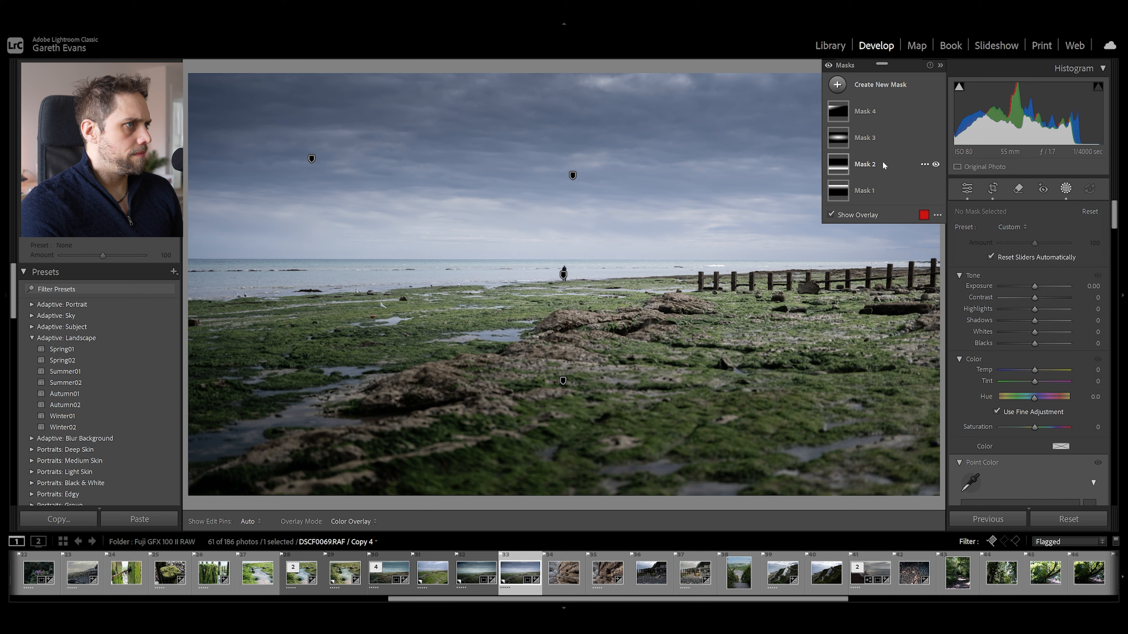
click(878, 193)
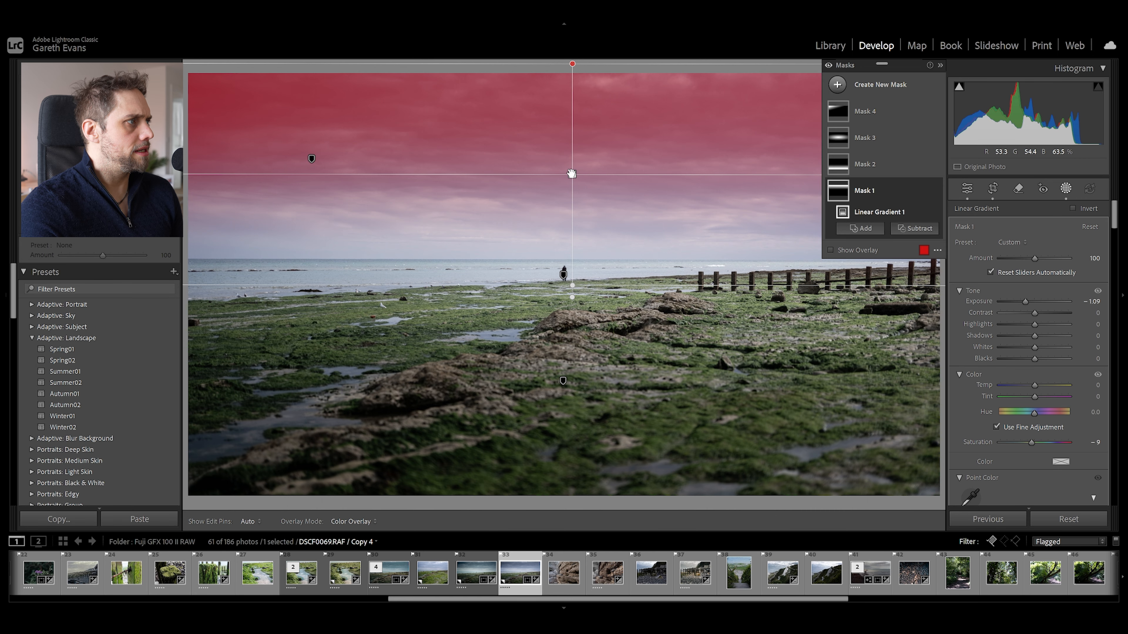
drag(1037, 356, 1042, 313)
drag(1031, 442, 1030, 442)
drag(1035, 386, 1037, 389)
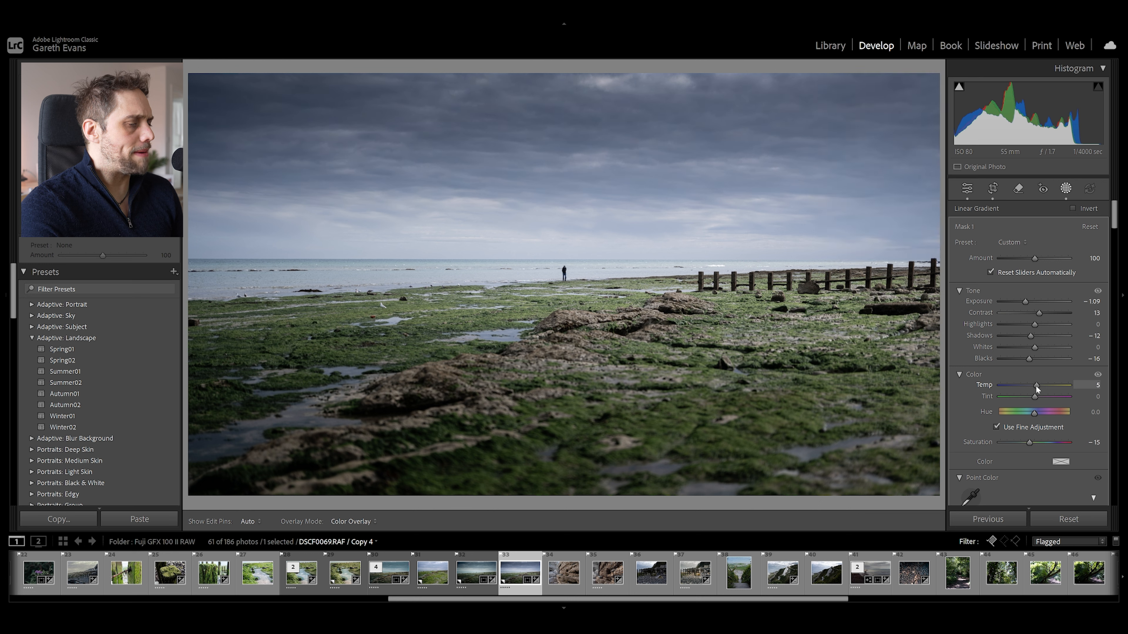
drag(1037, 389, 1032, 401)
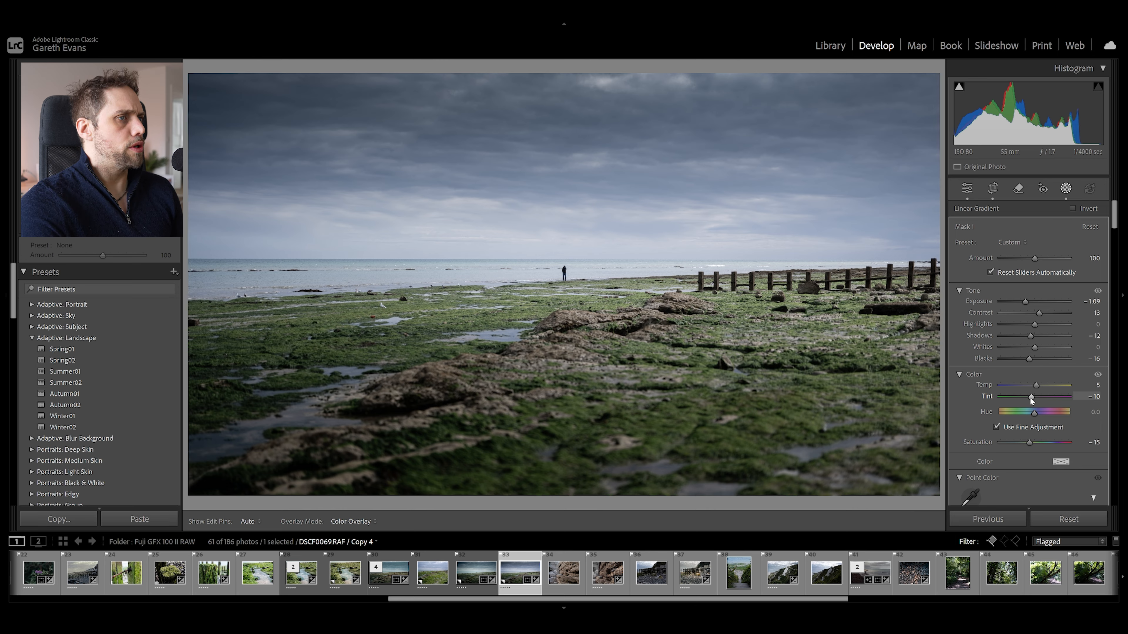
Set the photo's global Exposure to −0.17, Tint to +14, Temp to 5589, Vibrance to −3 and Saturation to −14
click(968, 190)
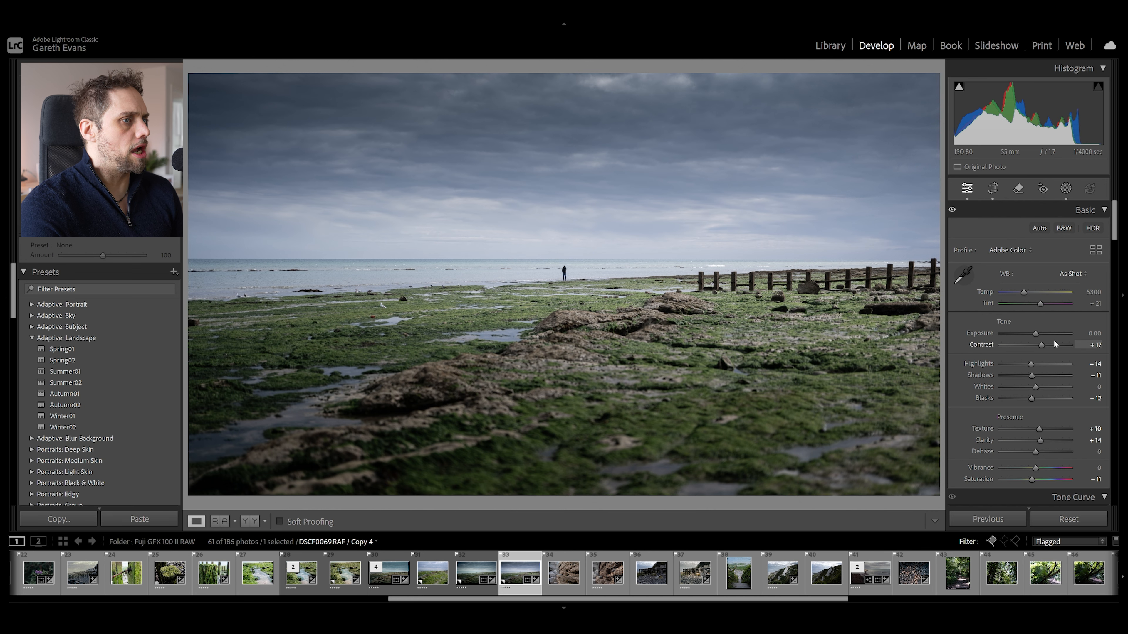
drag(1036, 336, 1036, 337)
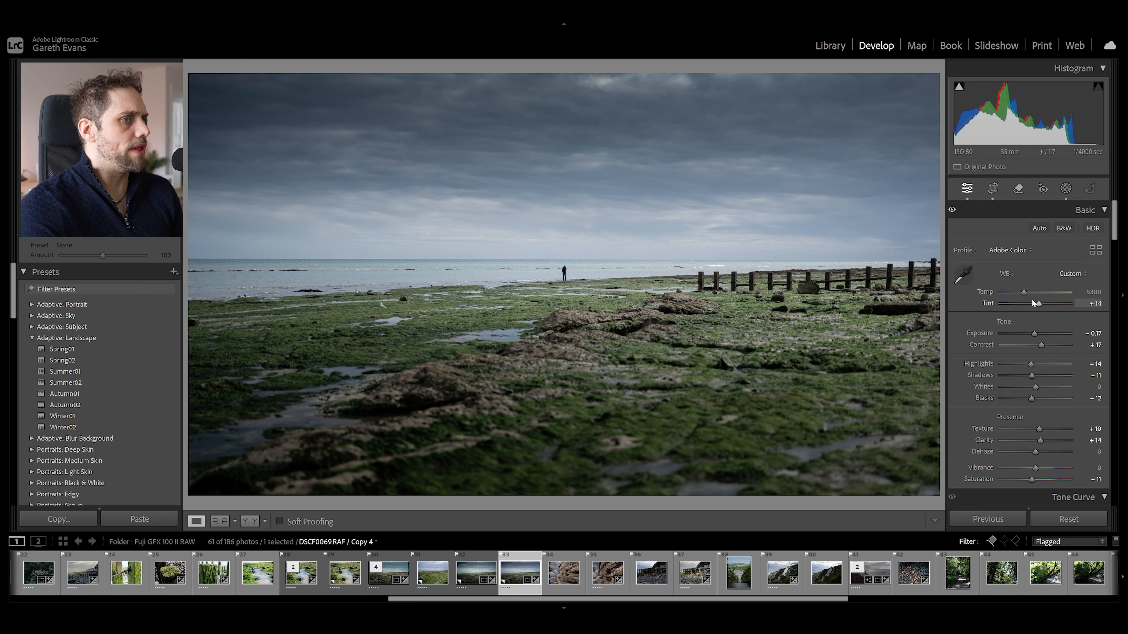
drag(1024, 293, 1026, 294)
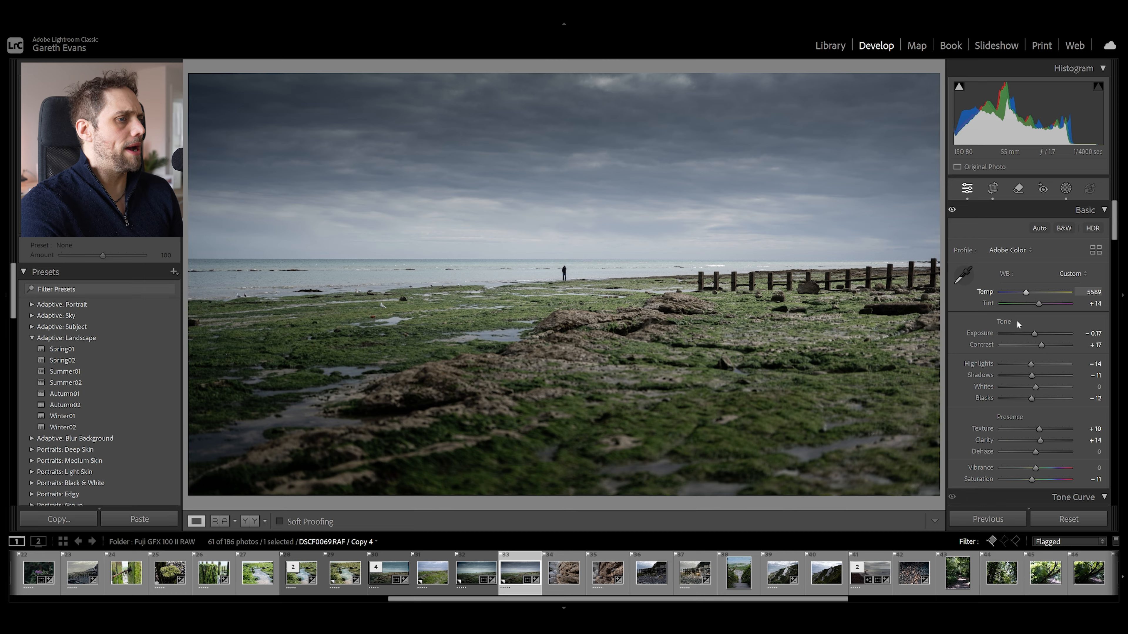
drag(1030, 481, 1035, 469)
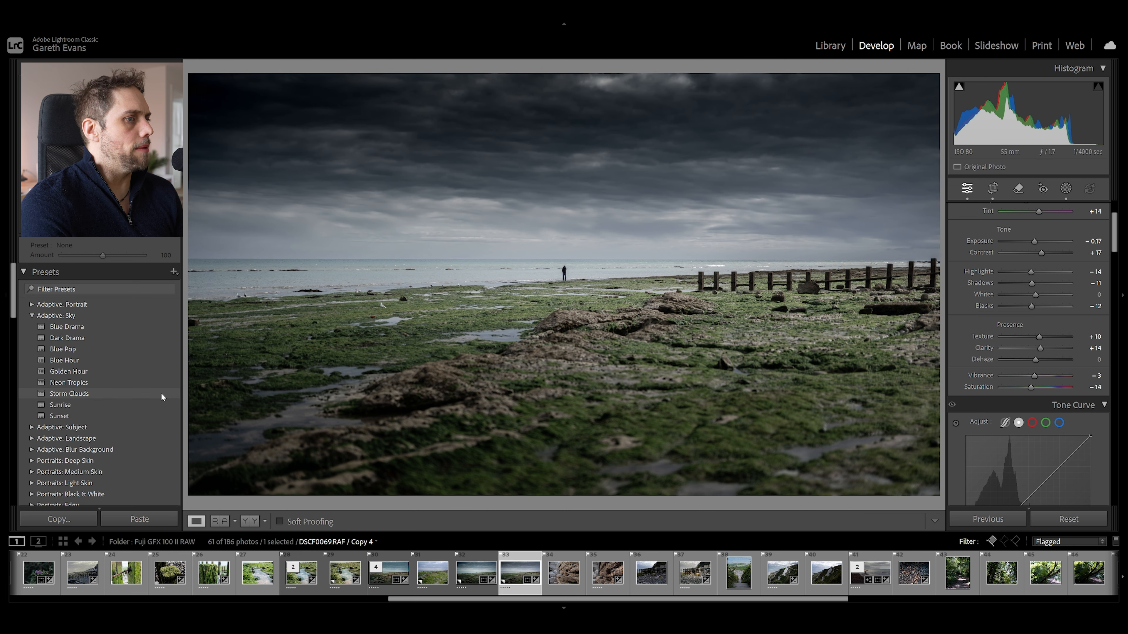
Apply the Storm Clouds adaptive sky preset and reduce its Amount to 19
click(161, 394)
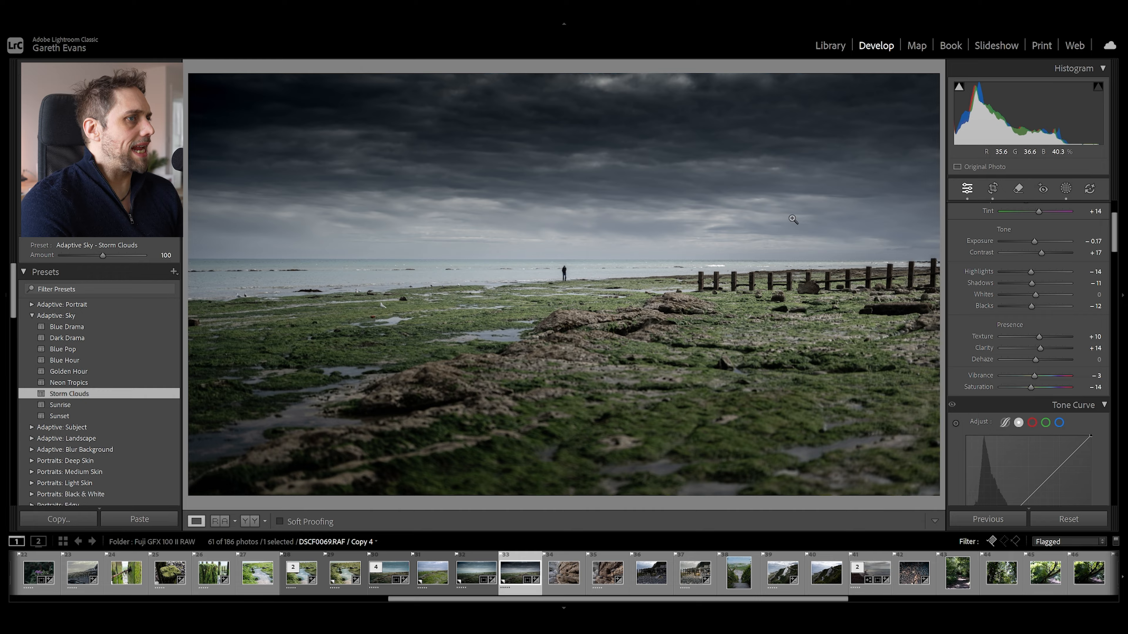
click(1066, 189)
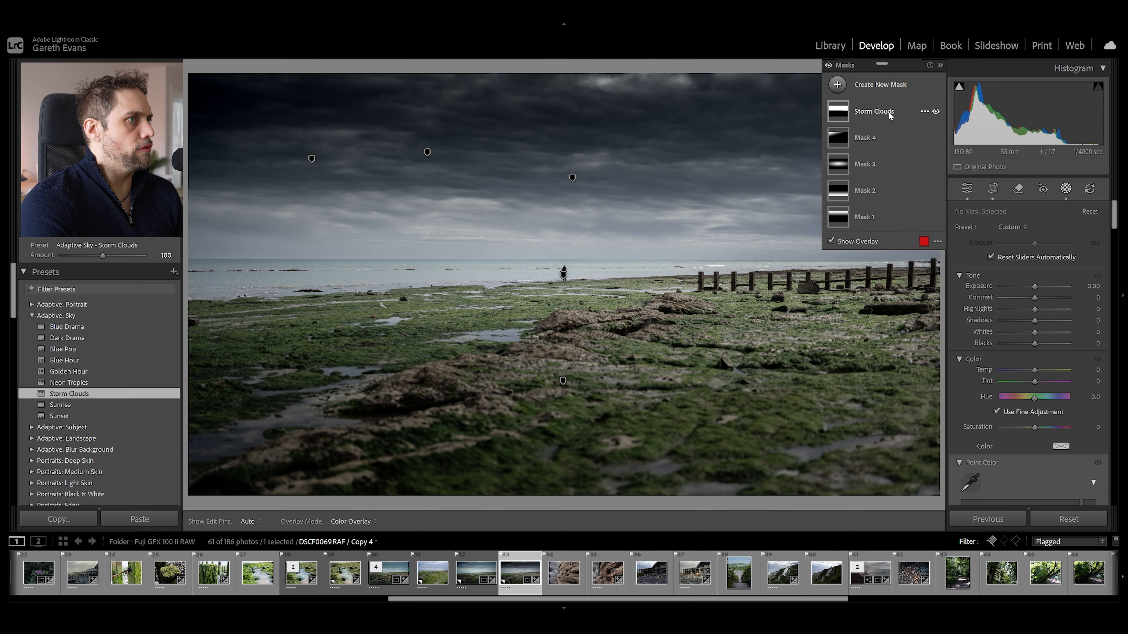
drag(103, 256, 69, 258)
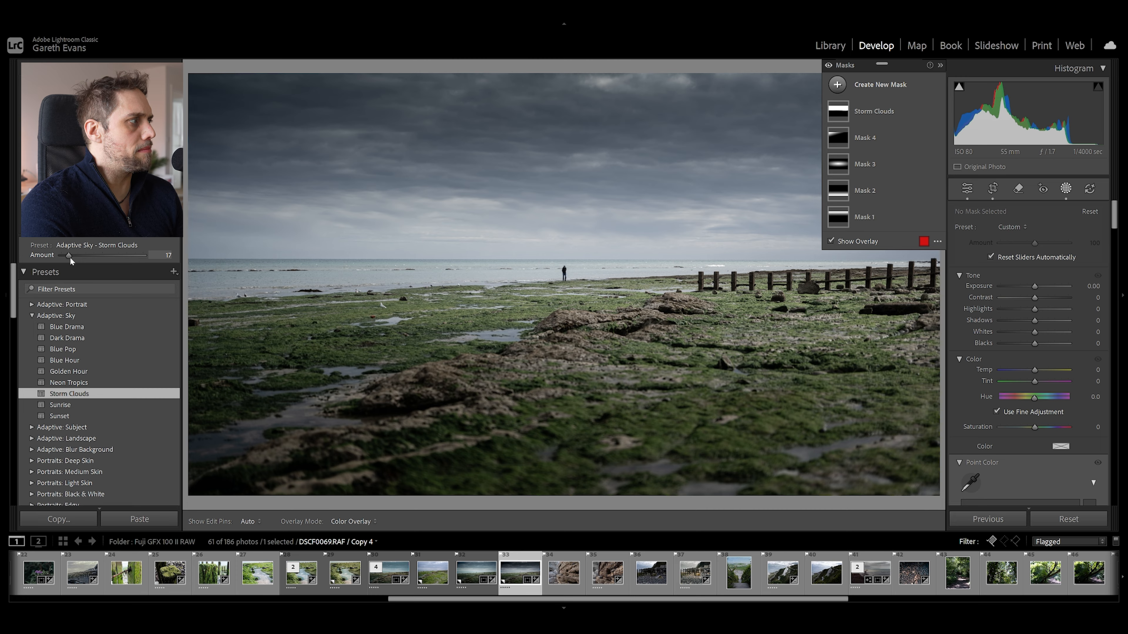
drag(70, 258, 71, 258)
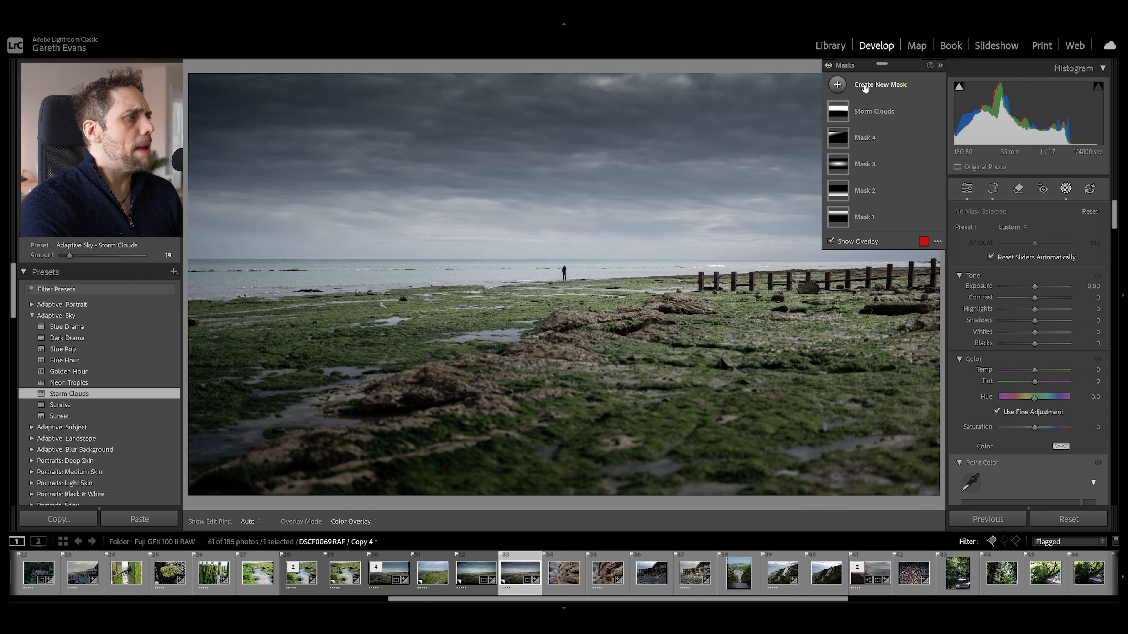
Add an inverted radial gradient mask centred near the distant figure and set its Exposure to −0.37
click(890, 90)
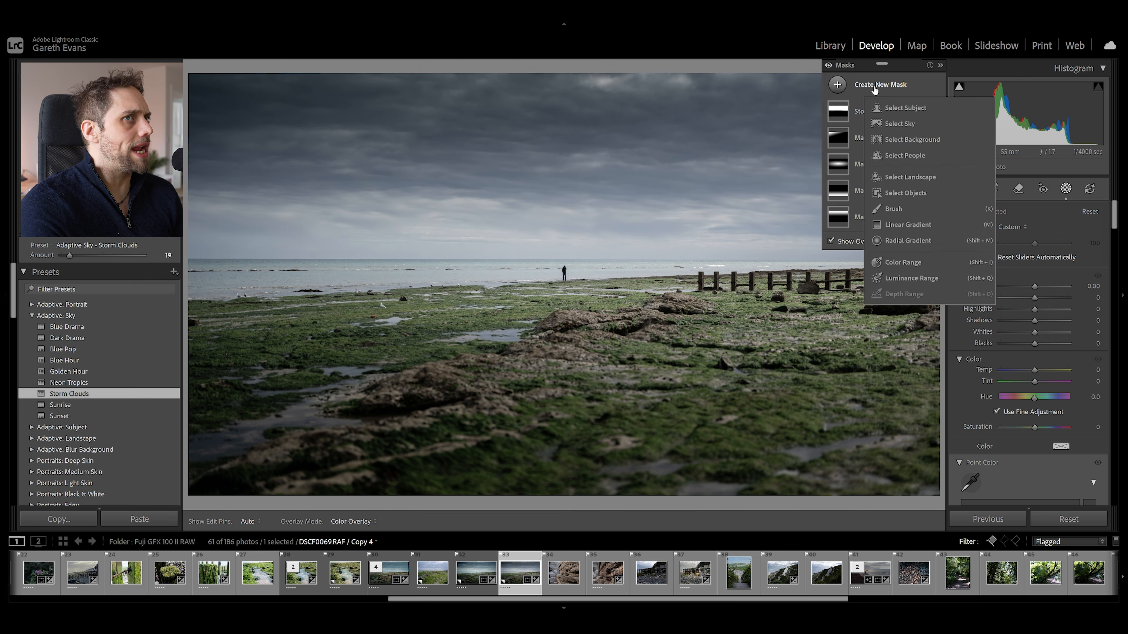
click(910, 241)
drag(529, 252, 719, 407)
drag(595, 296, 633, 312)
click(1080, 209)
drag(1035, 320, 1031, 323)
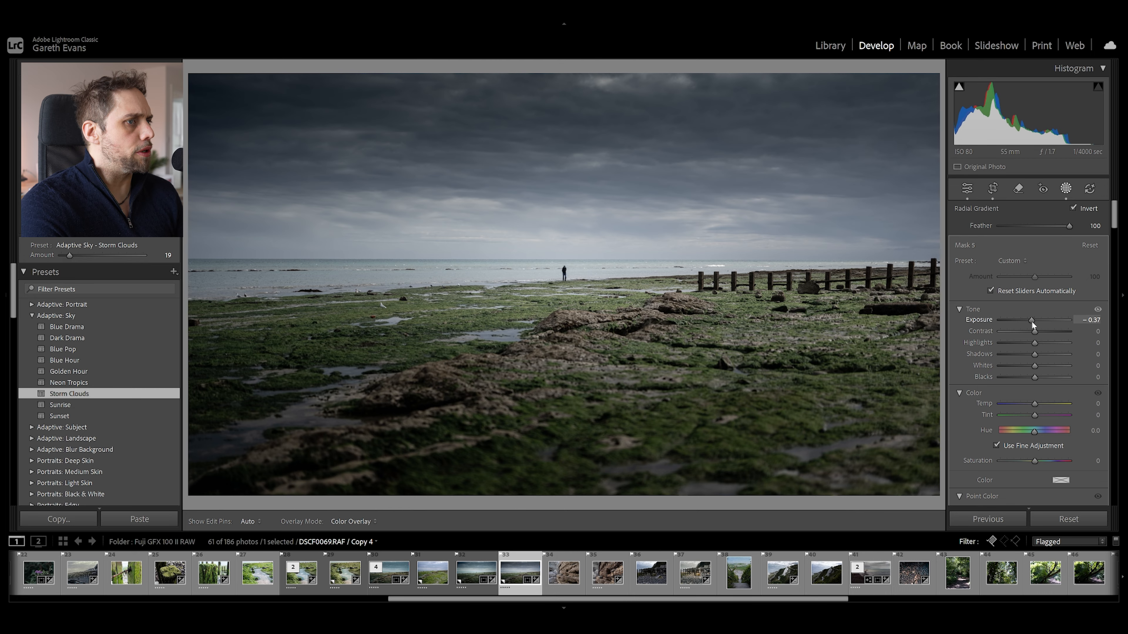
drag(653, 318, 682, 317)
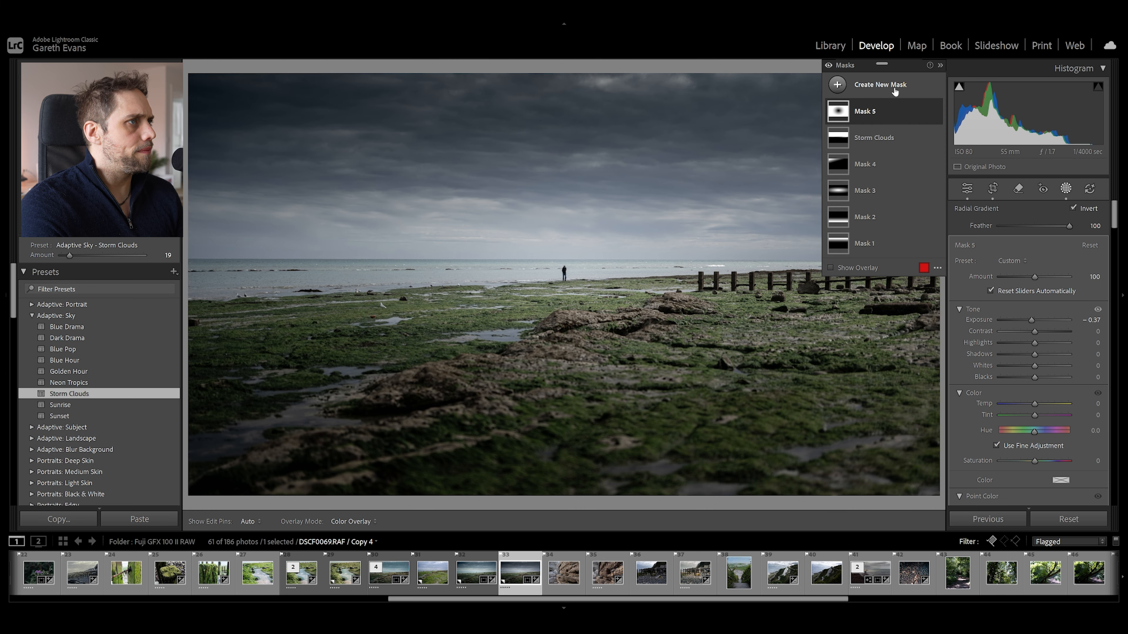
Create a linear gradient mask from the sky down into the foreground and subtract a second linear gradient from its upper sky area
click(894, 88)
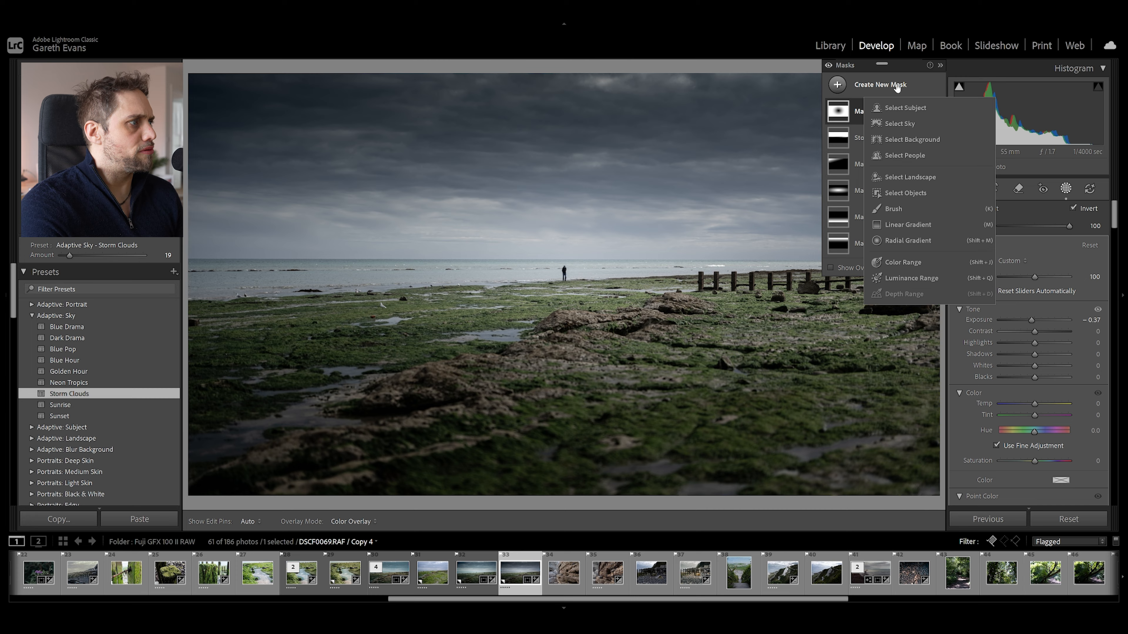
click(931, 225)
drag(557, 242, 554, 472)
drag(554, 356, 574, 256)
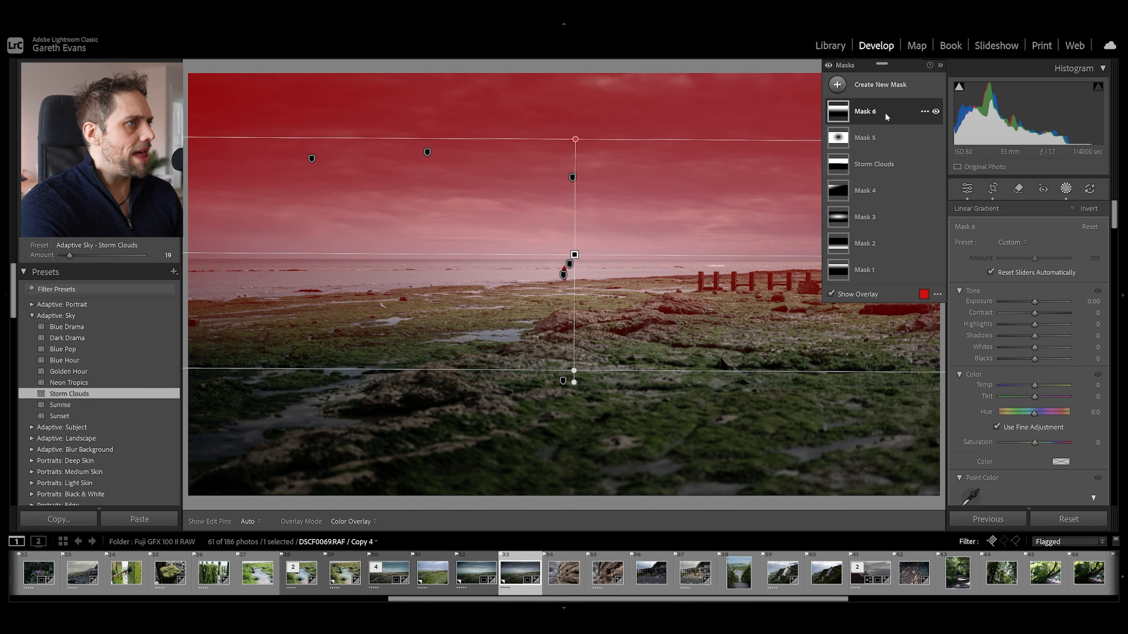
click(915, 149)
click(943, 294)
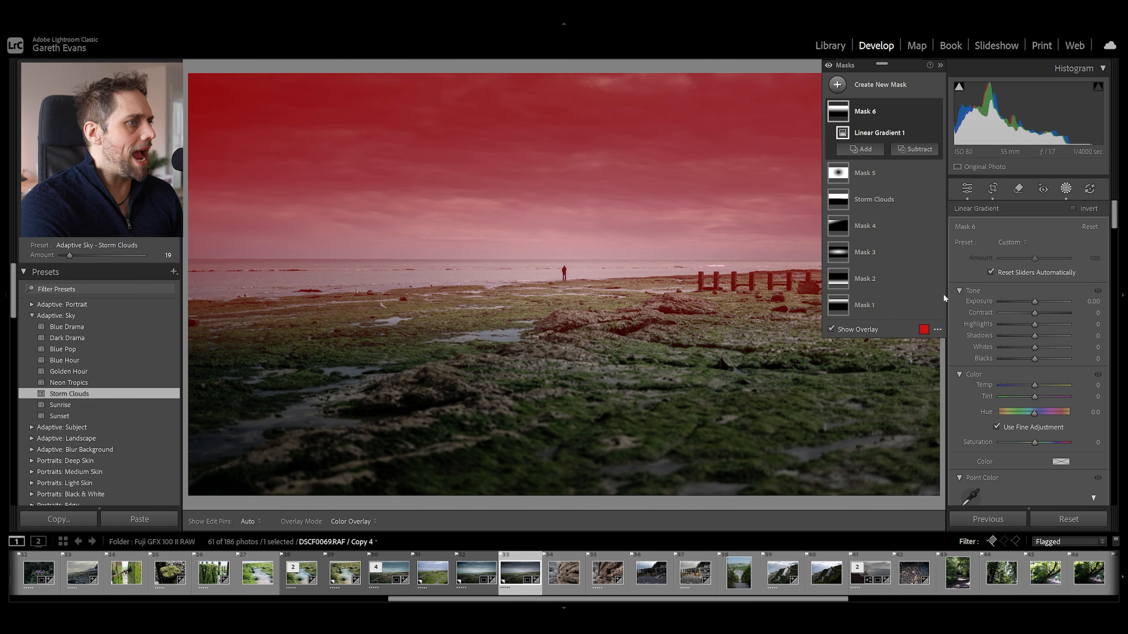
drag(568, 65, 570, 189)
drag(570, 131, 569, 234)
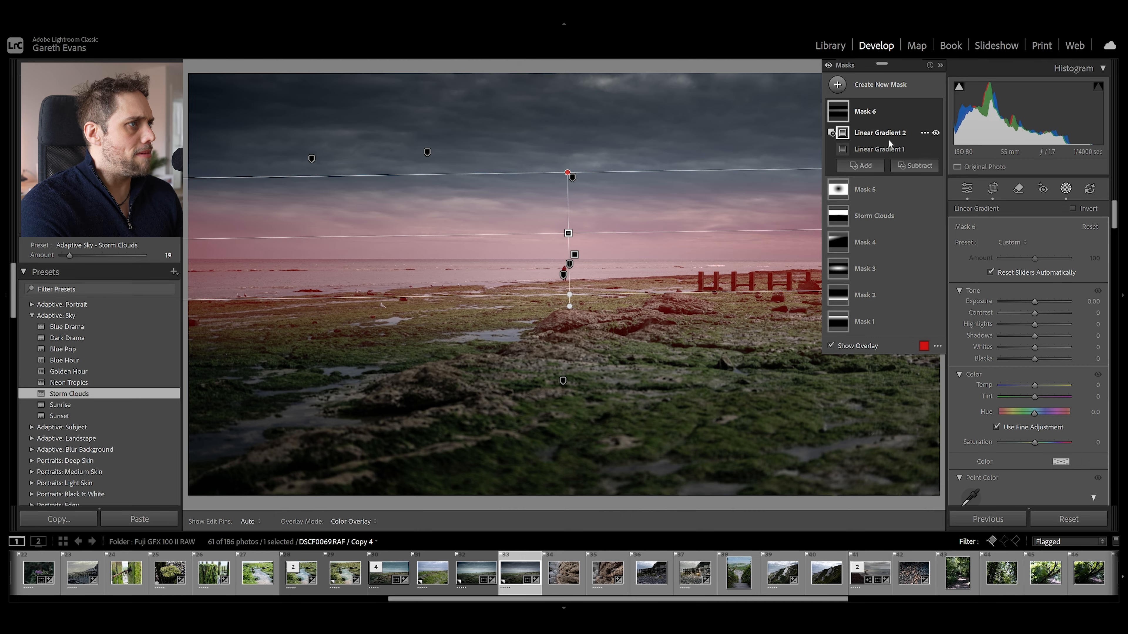
Reposition and tighten the mask's first linear gradient so its centre line sits just below the horizon
click(887, 147)
drag(575, 255, 573, 270)
drag(574, 386, 573, 343)
drag(573, 259, 573, 277)
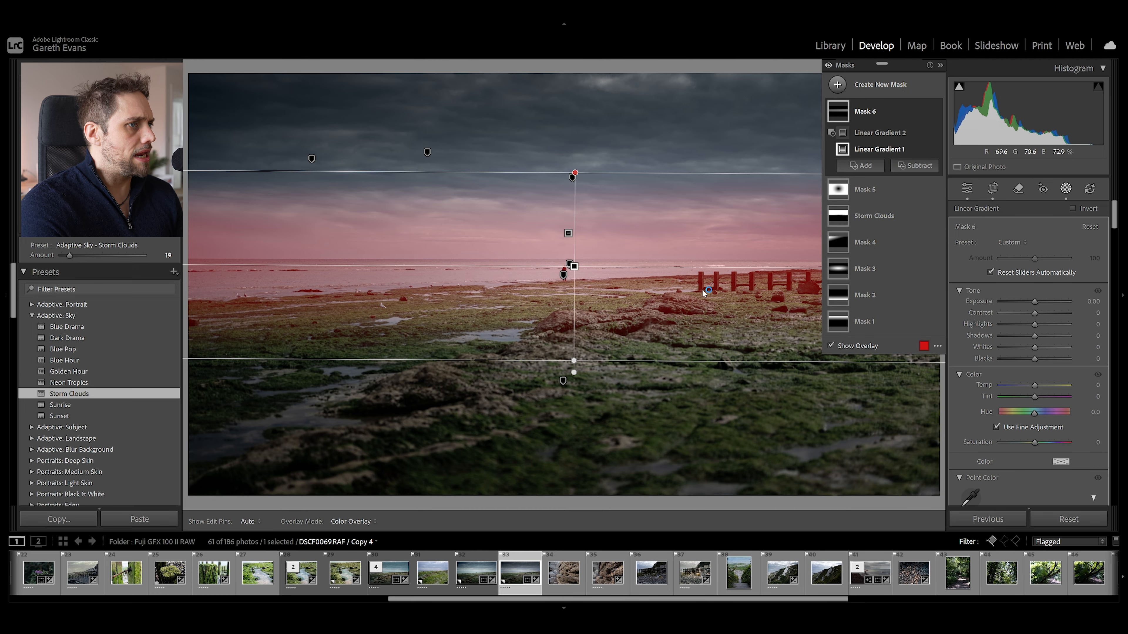
Set the horizon band mask's Exposure to 0.36 and leave masking
drag(1035, 306, 1038, 306)
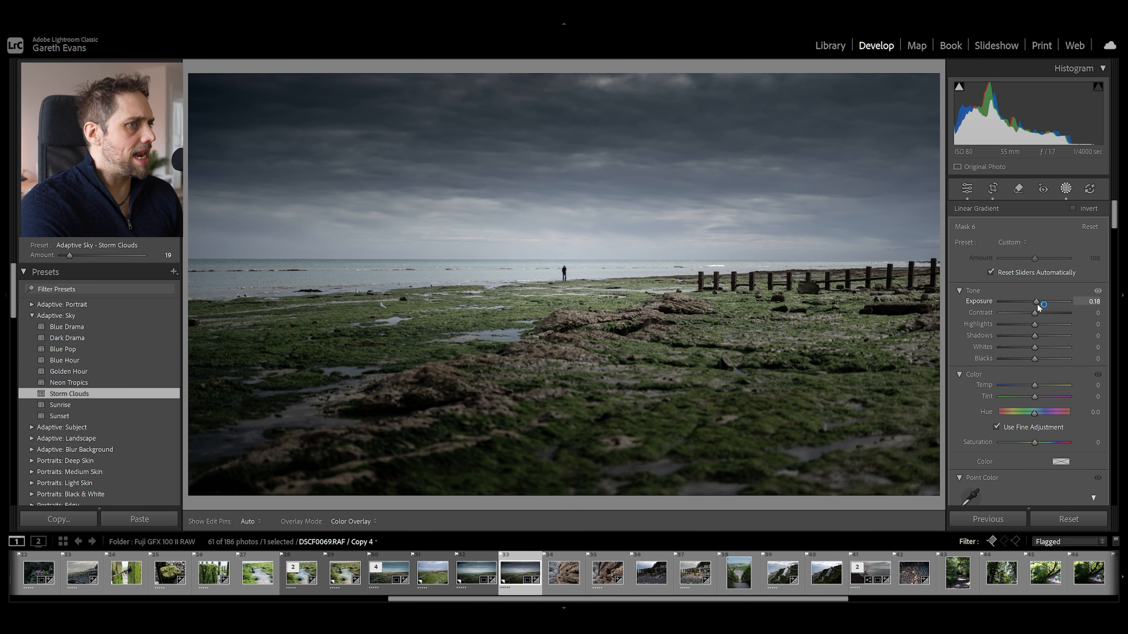
scroll(961, 379, down, 10)
drag(1035, 330, 1038, 307)
scroll(991, 355, up, 10)
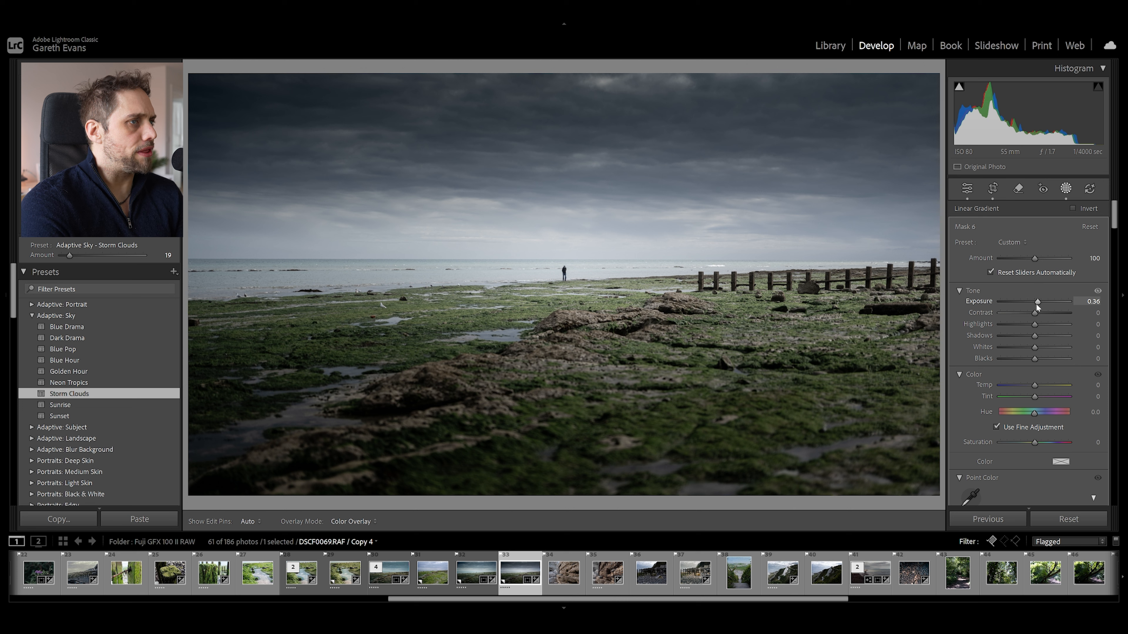
drag(1038, 307, 1038, 307)
click(972, 190)
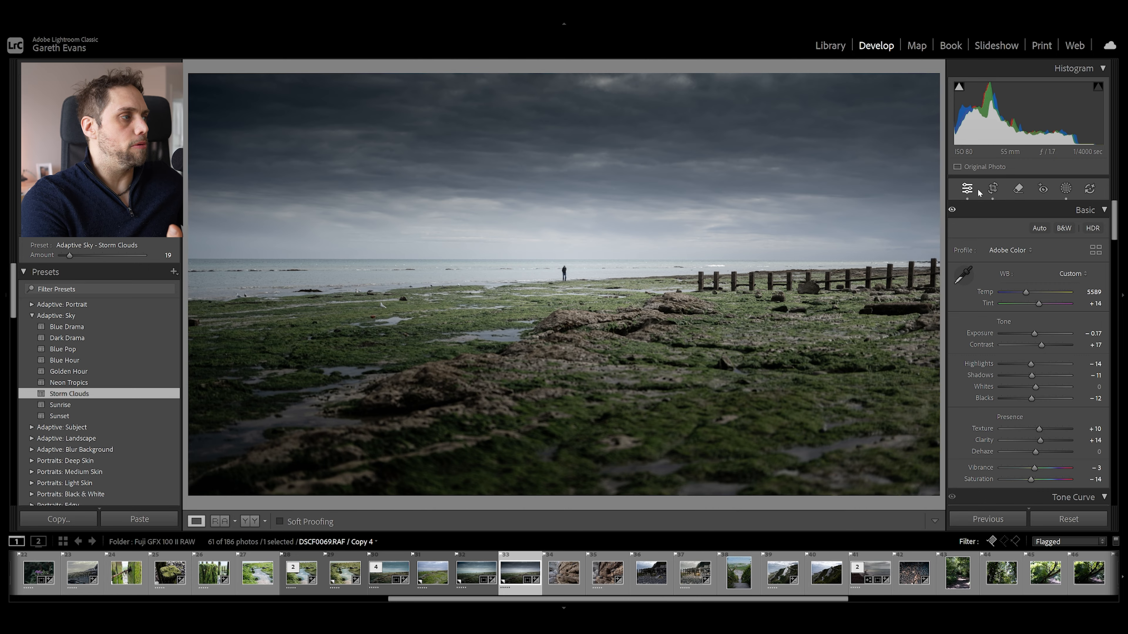
Compare the edited photo with the original, first at full size and then side by side
key(backslash)
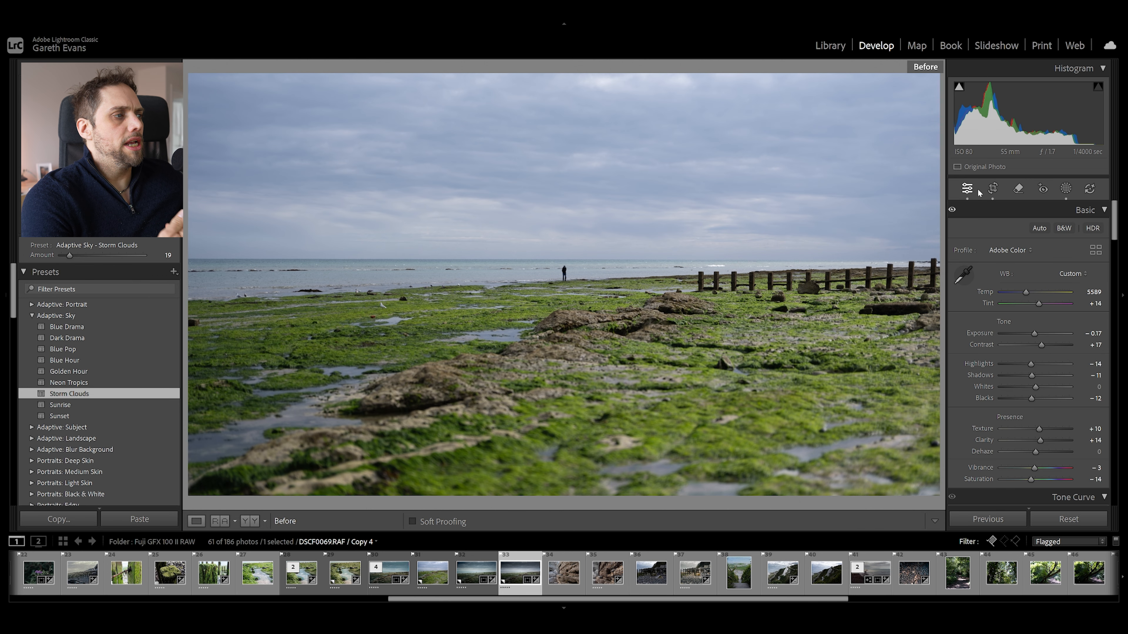
key(backslash)
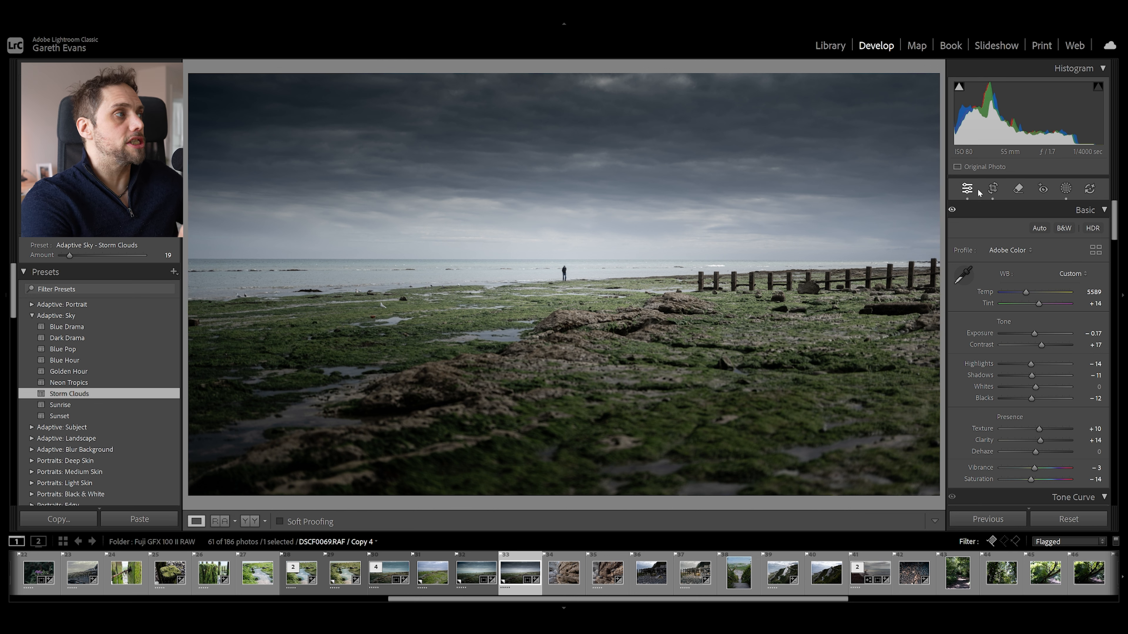
key(y)
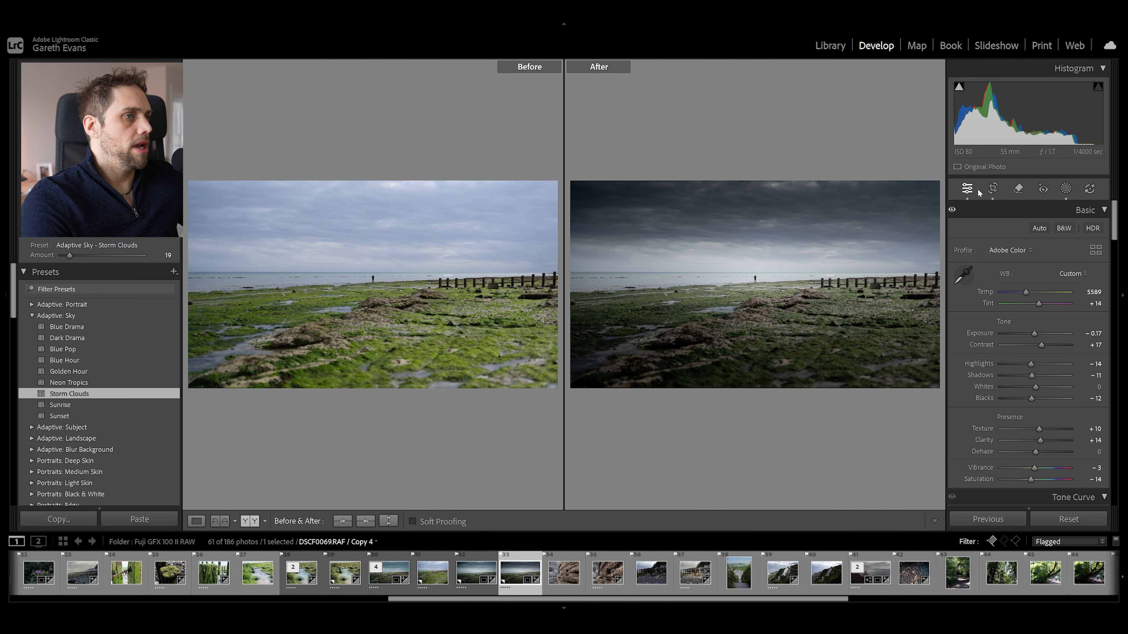
Hide the Storm Clouds mask's effect and set Mask 1's Exposure to −1.02
click(1065, 195)
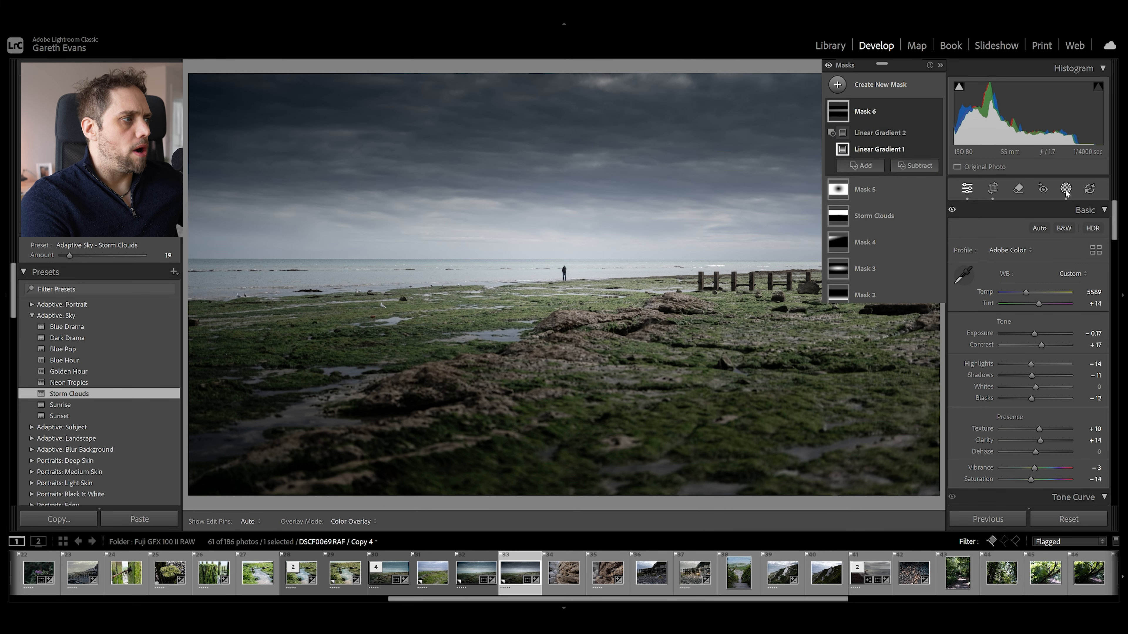
click(872, 165)
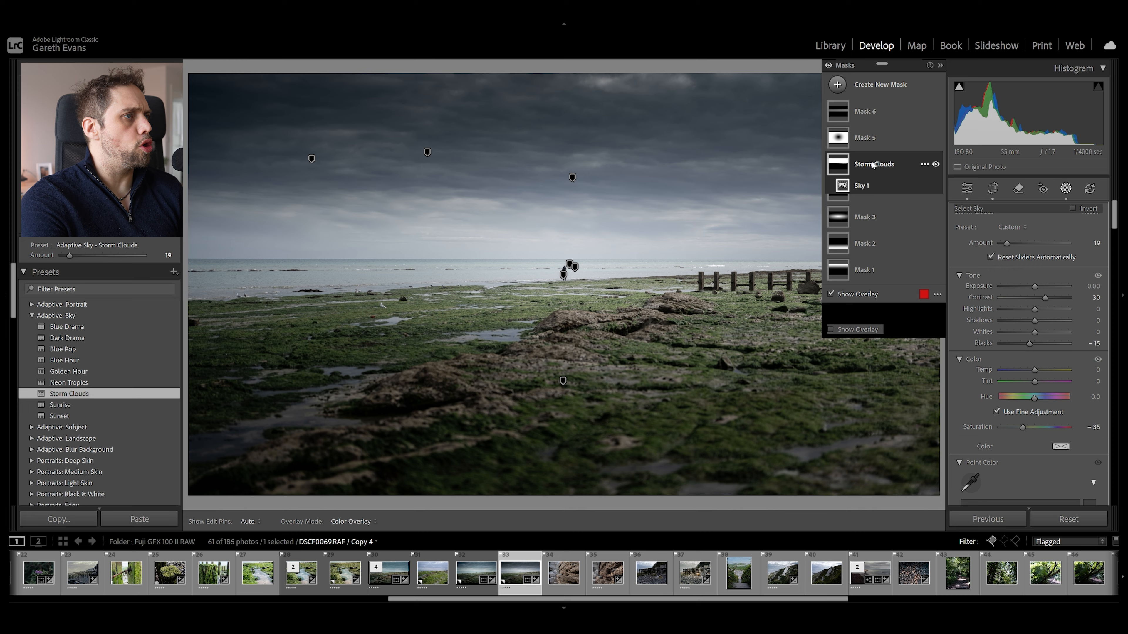
click(936, 165)
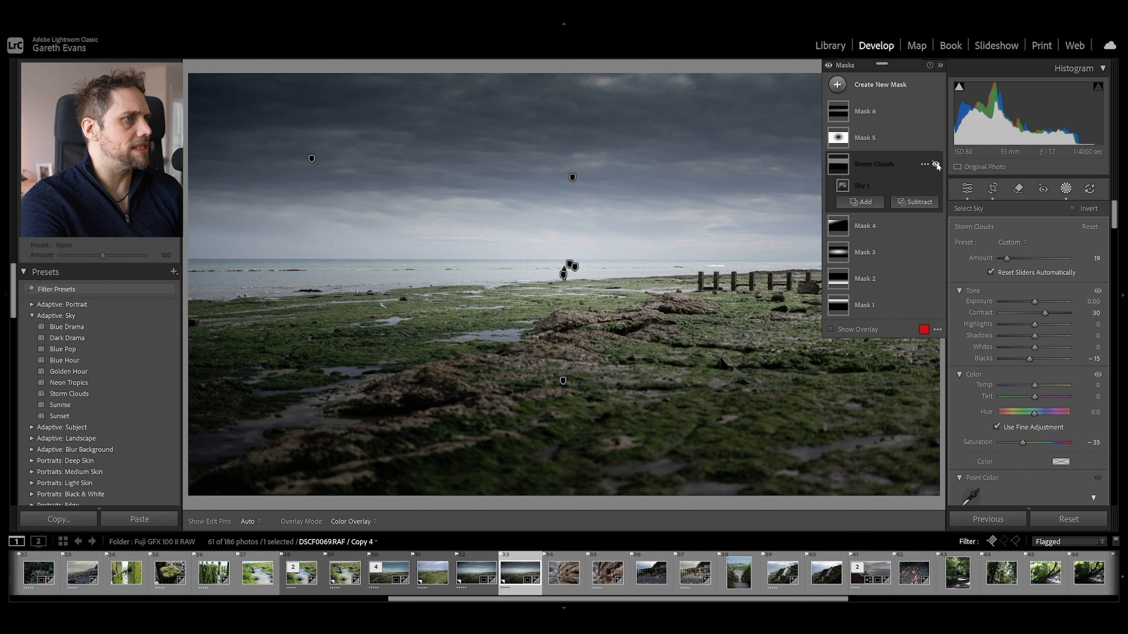
click(937, 165)
click(936, 165)
click(874, 163)
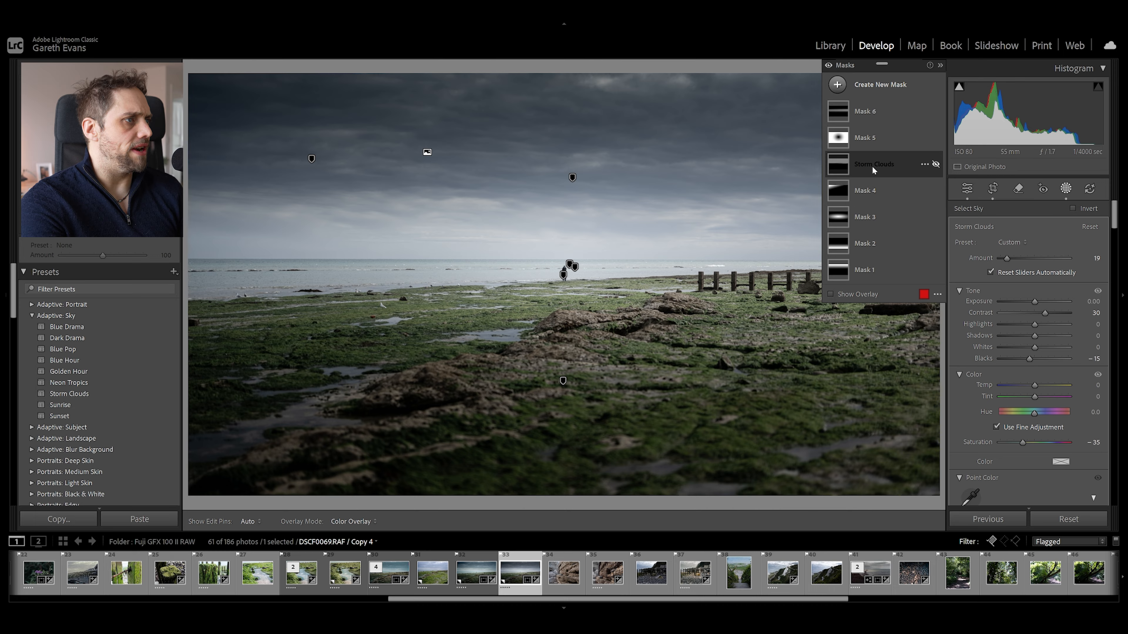
click(874, 271)
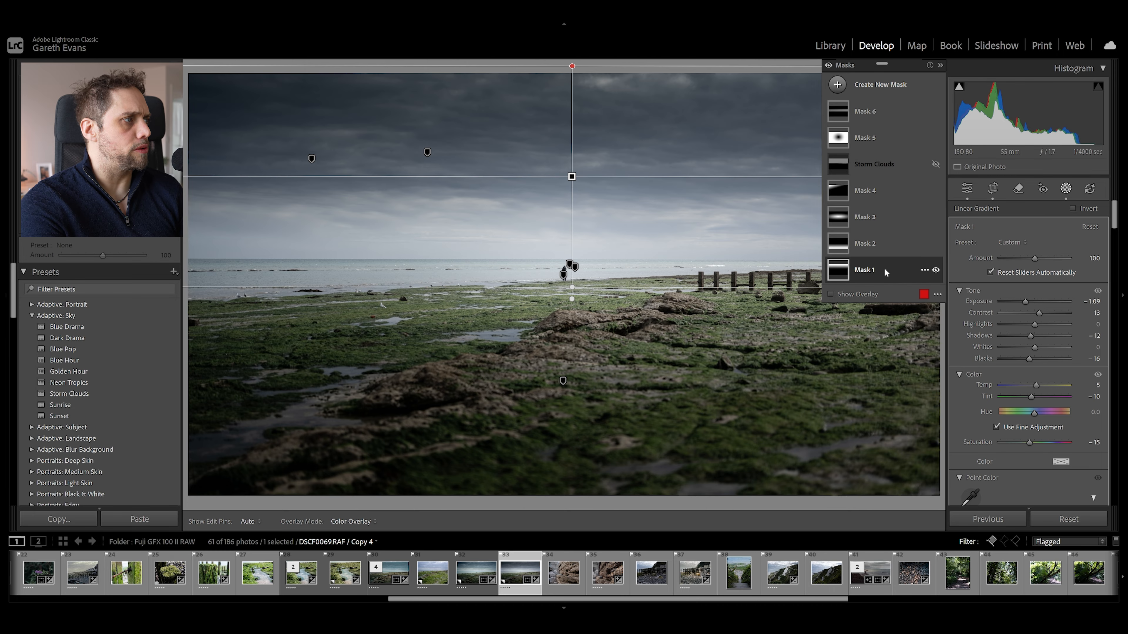
drag(1035, 302, 1027, 299)
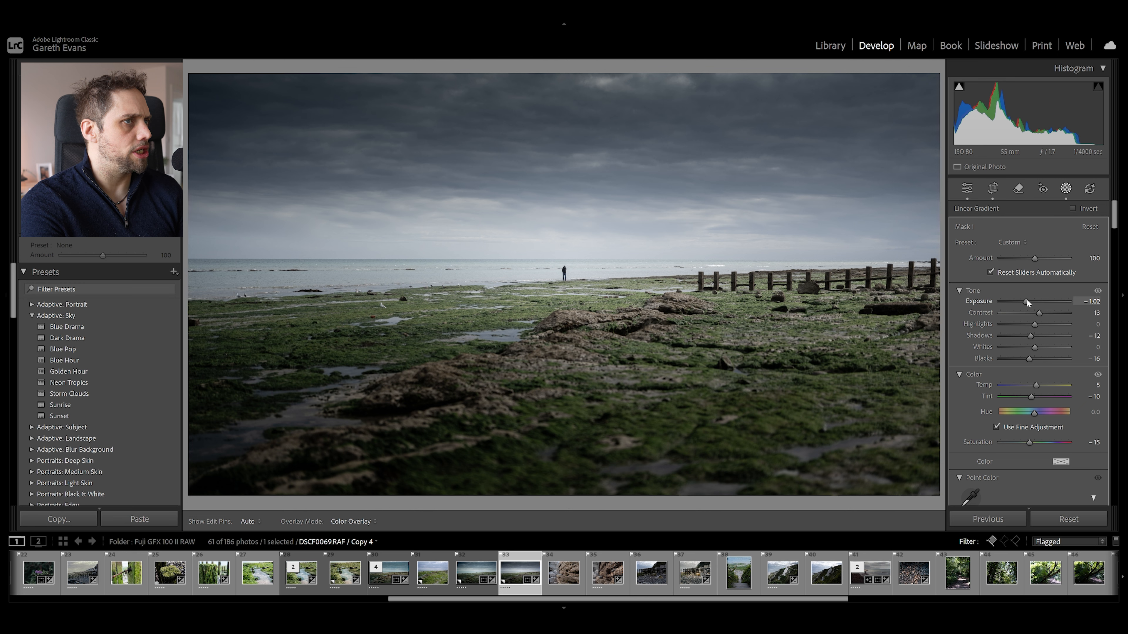
Check the revised edit in the side-by-side before and after view, and return to the single-photo view
key(y)
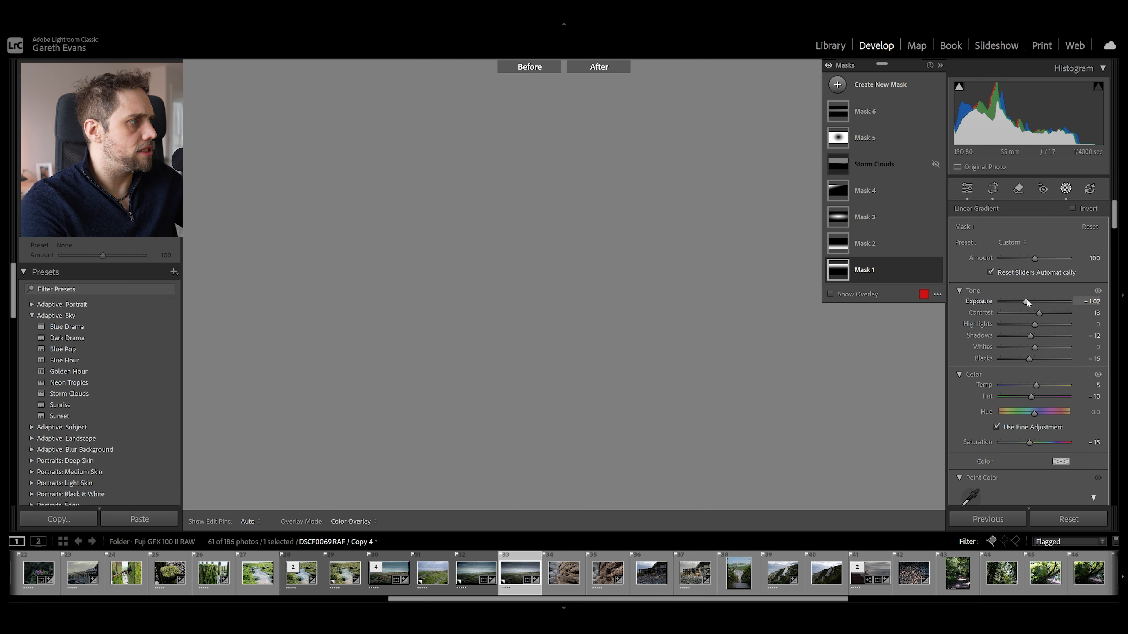
click(1065, 189)
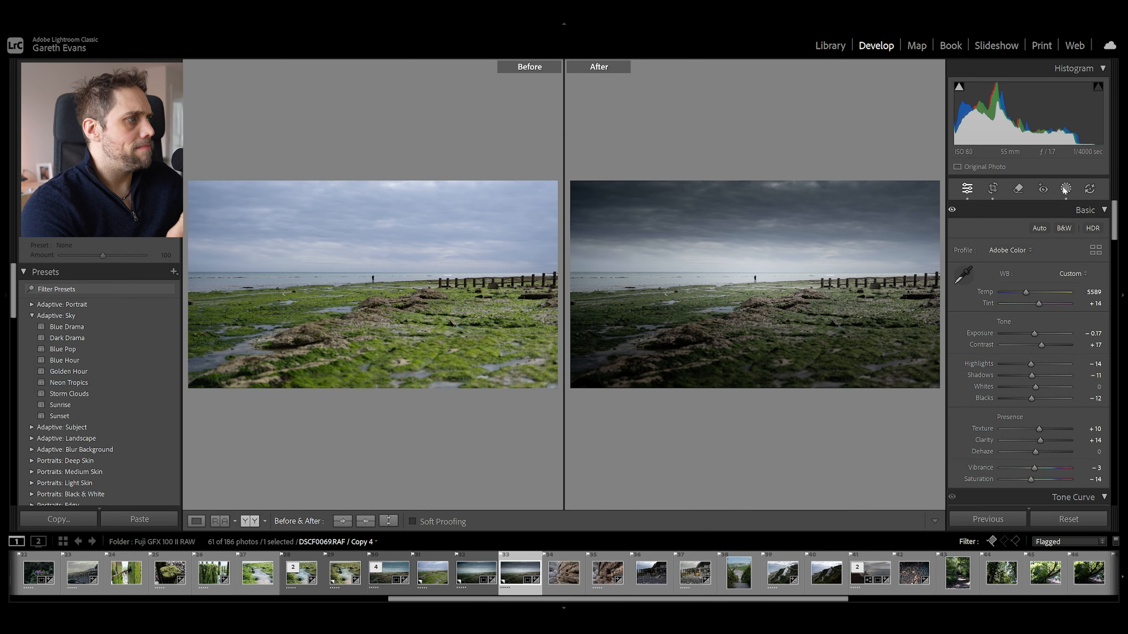
key(y)
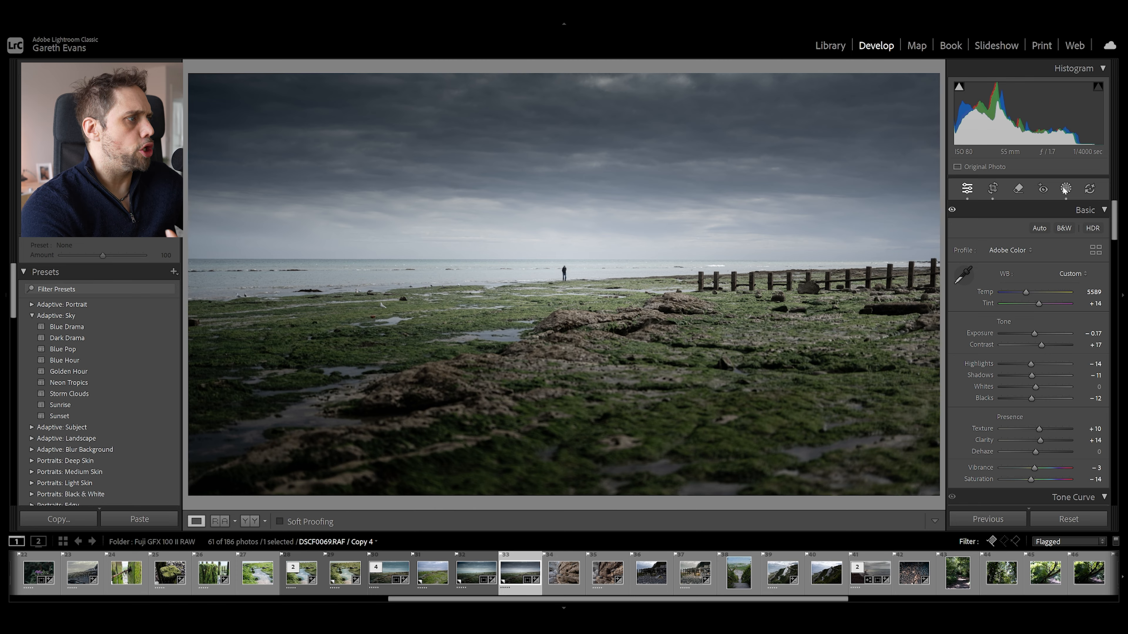